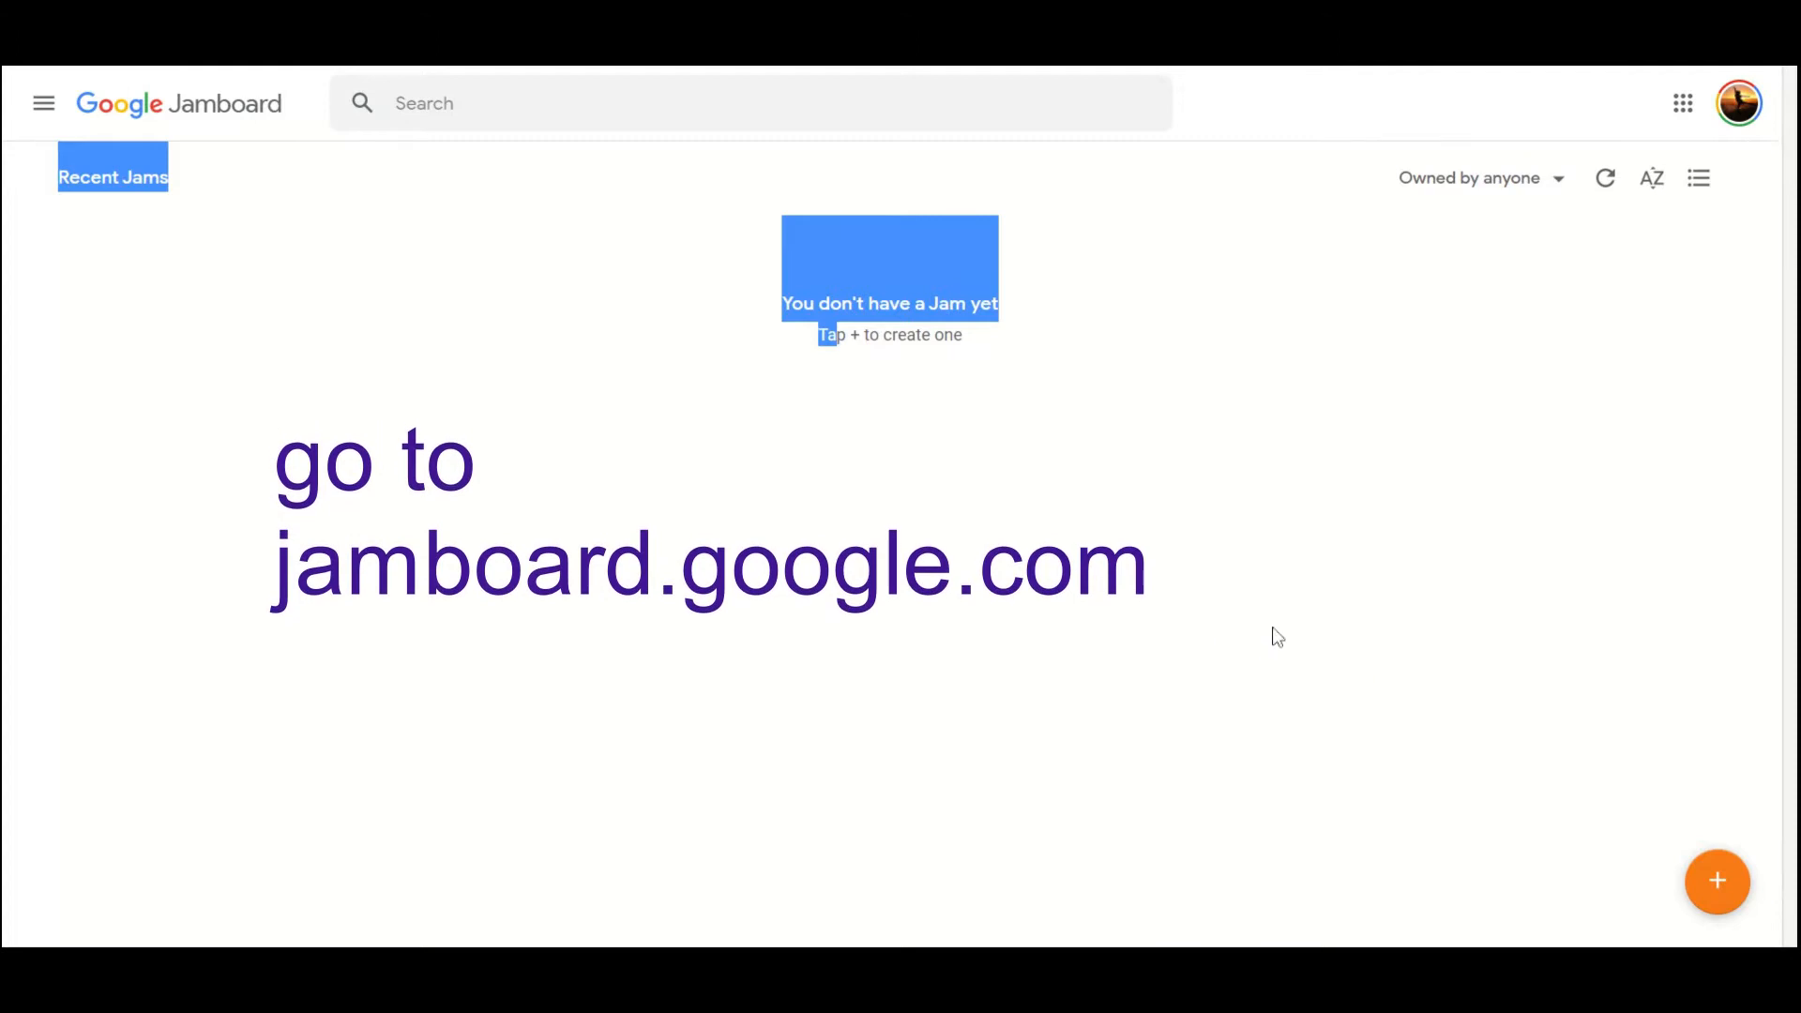
Create a new jam and add a yellow sticky note reading "remember:".
{"action": "left_click", "coordinate": [1724, 905]}
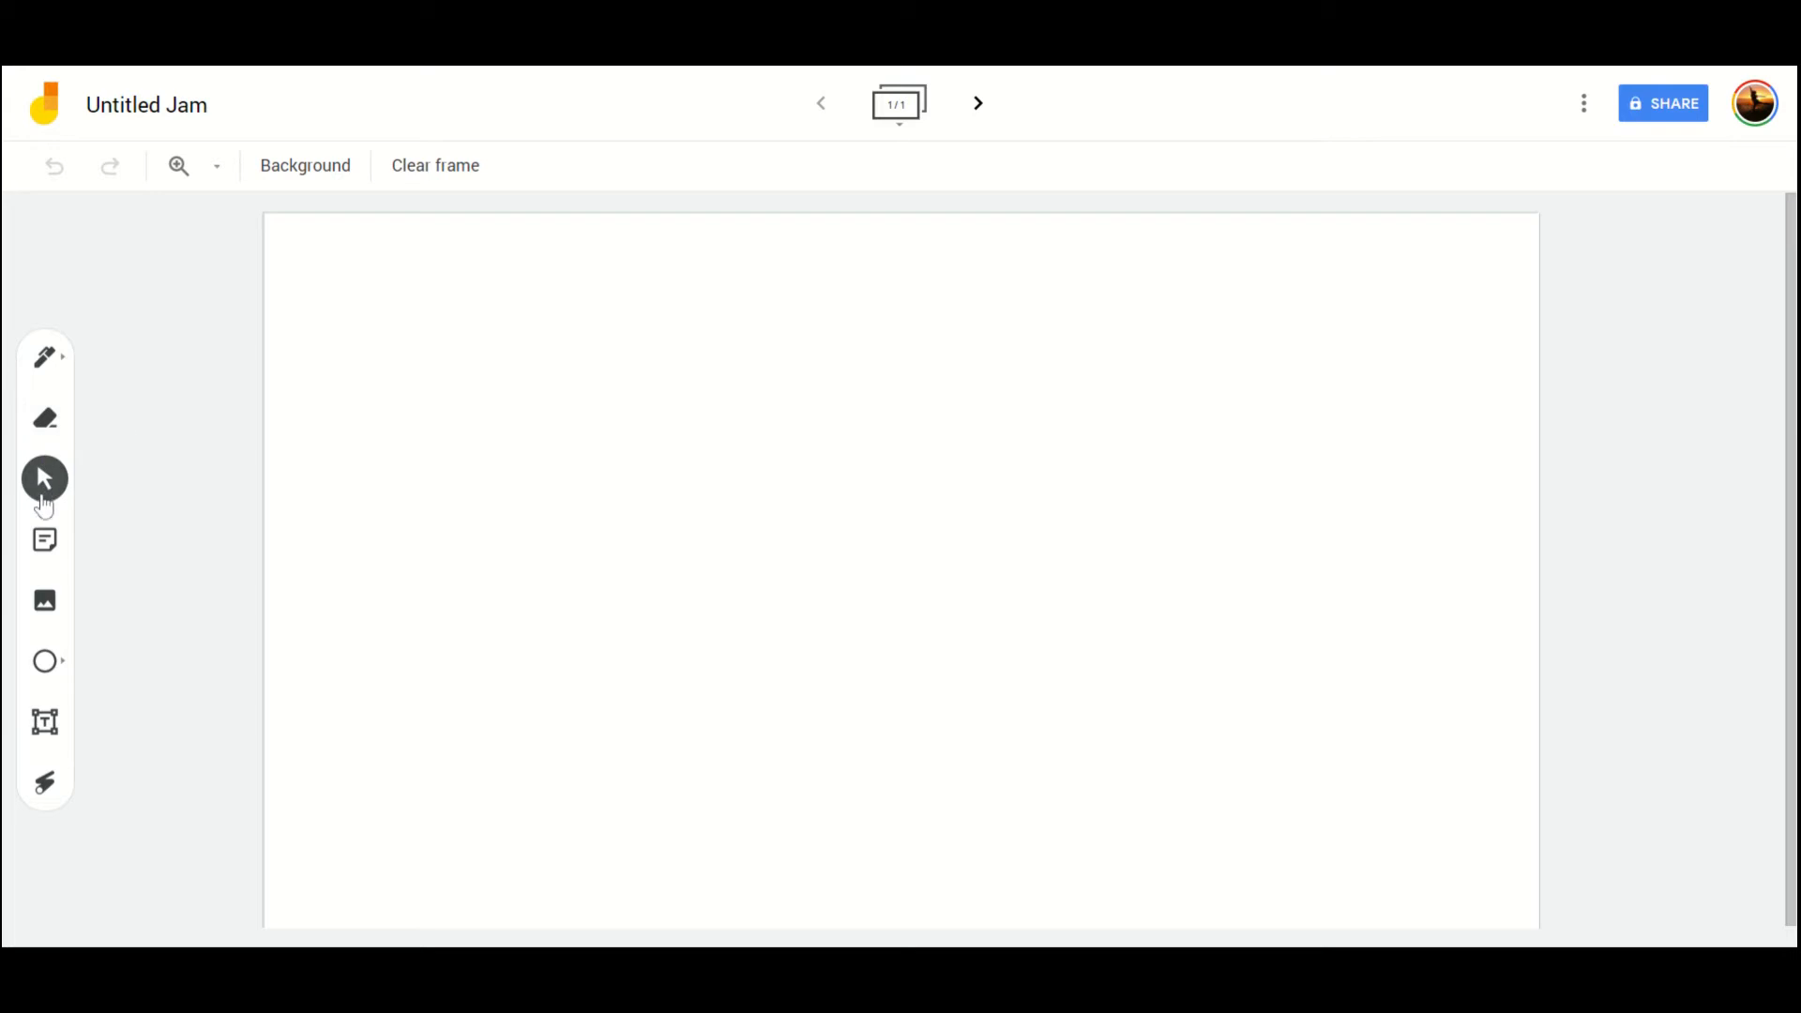
{"action": "left_click", "coordinate": [45, 549]}
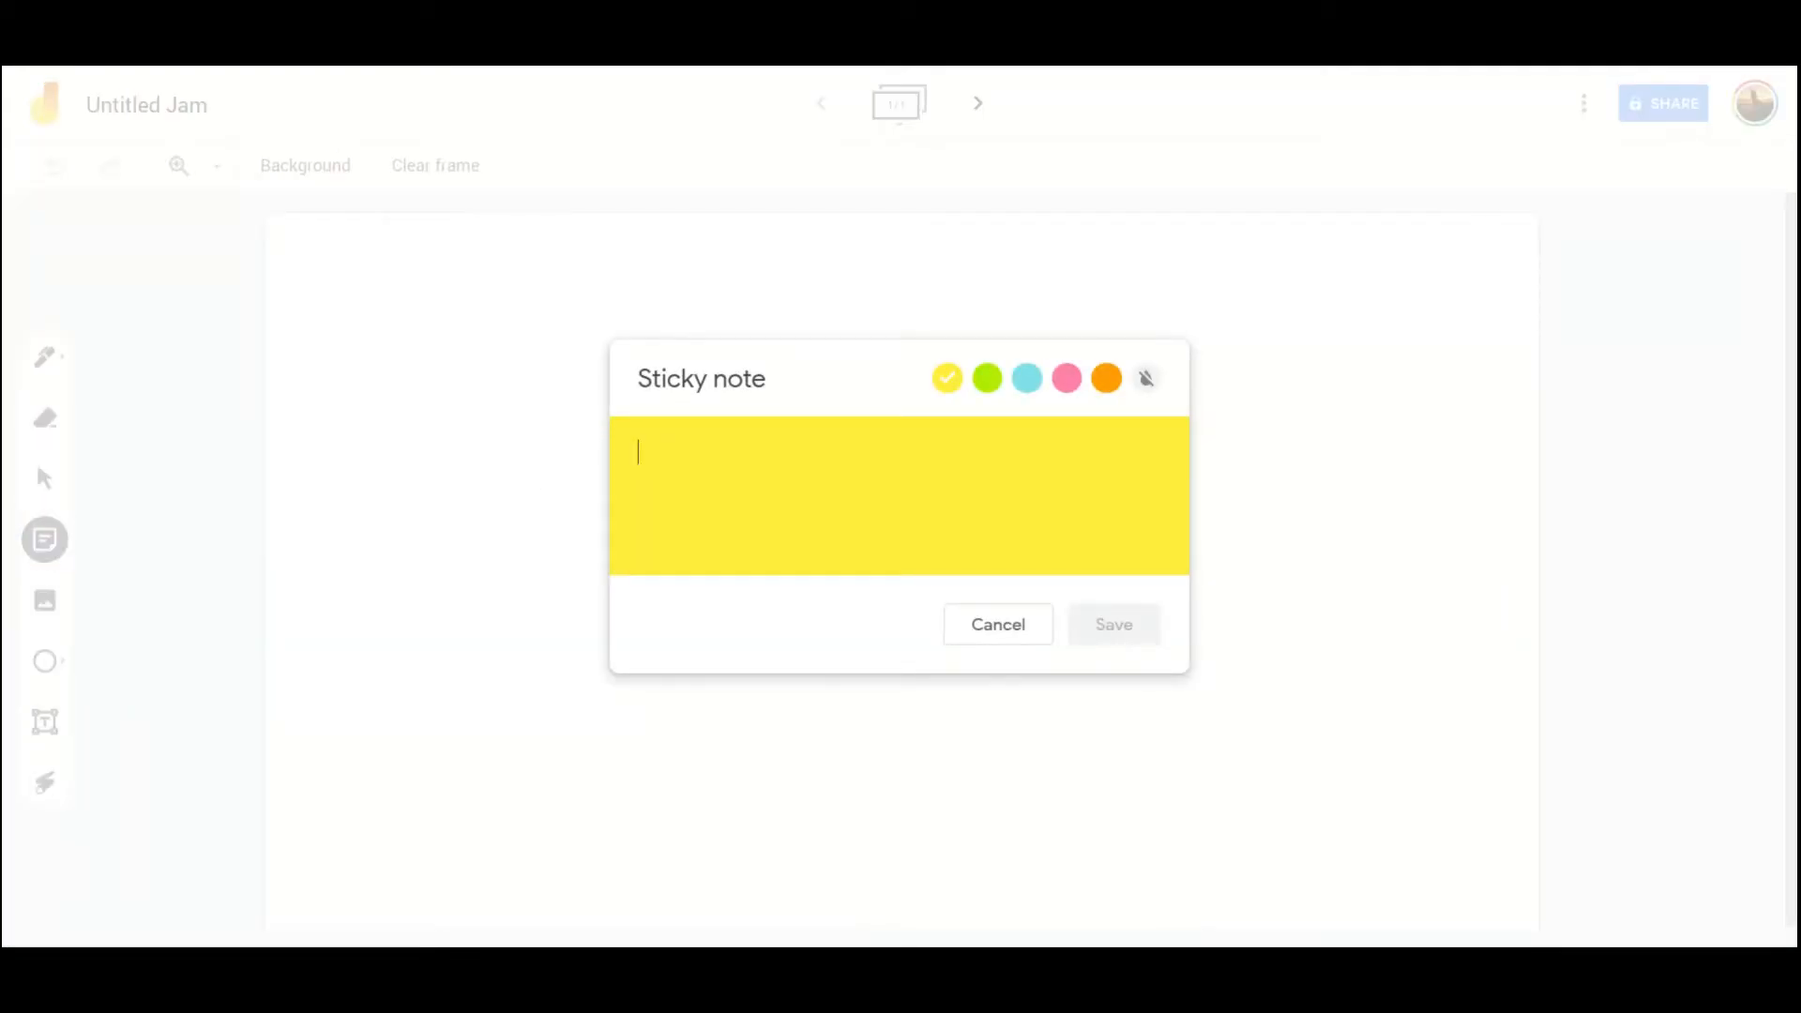
{"action": "type", "text": "remember"}
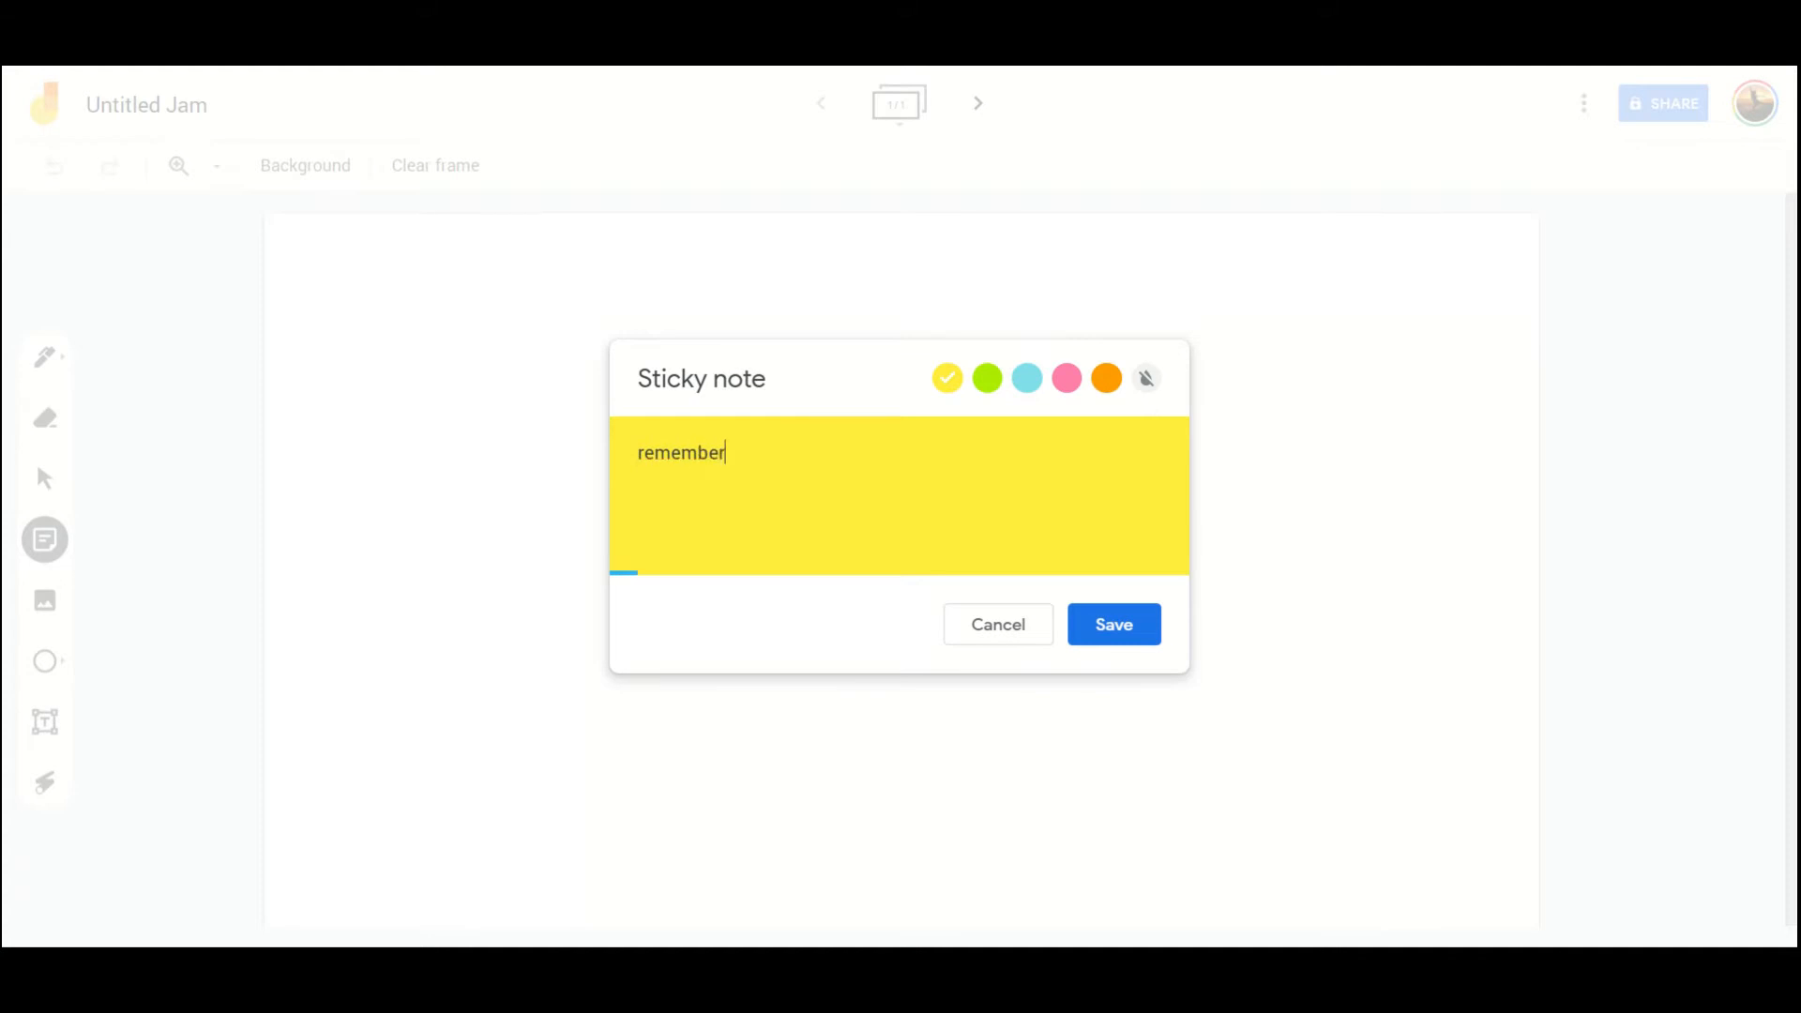
{"action": "left_click", "coordinate": [1138, 629]}
{"action": "left_click", "coordinate": [1035, 624]}
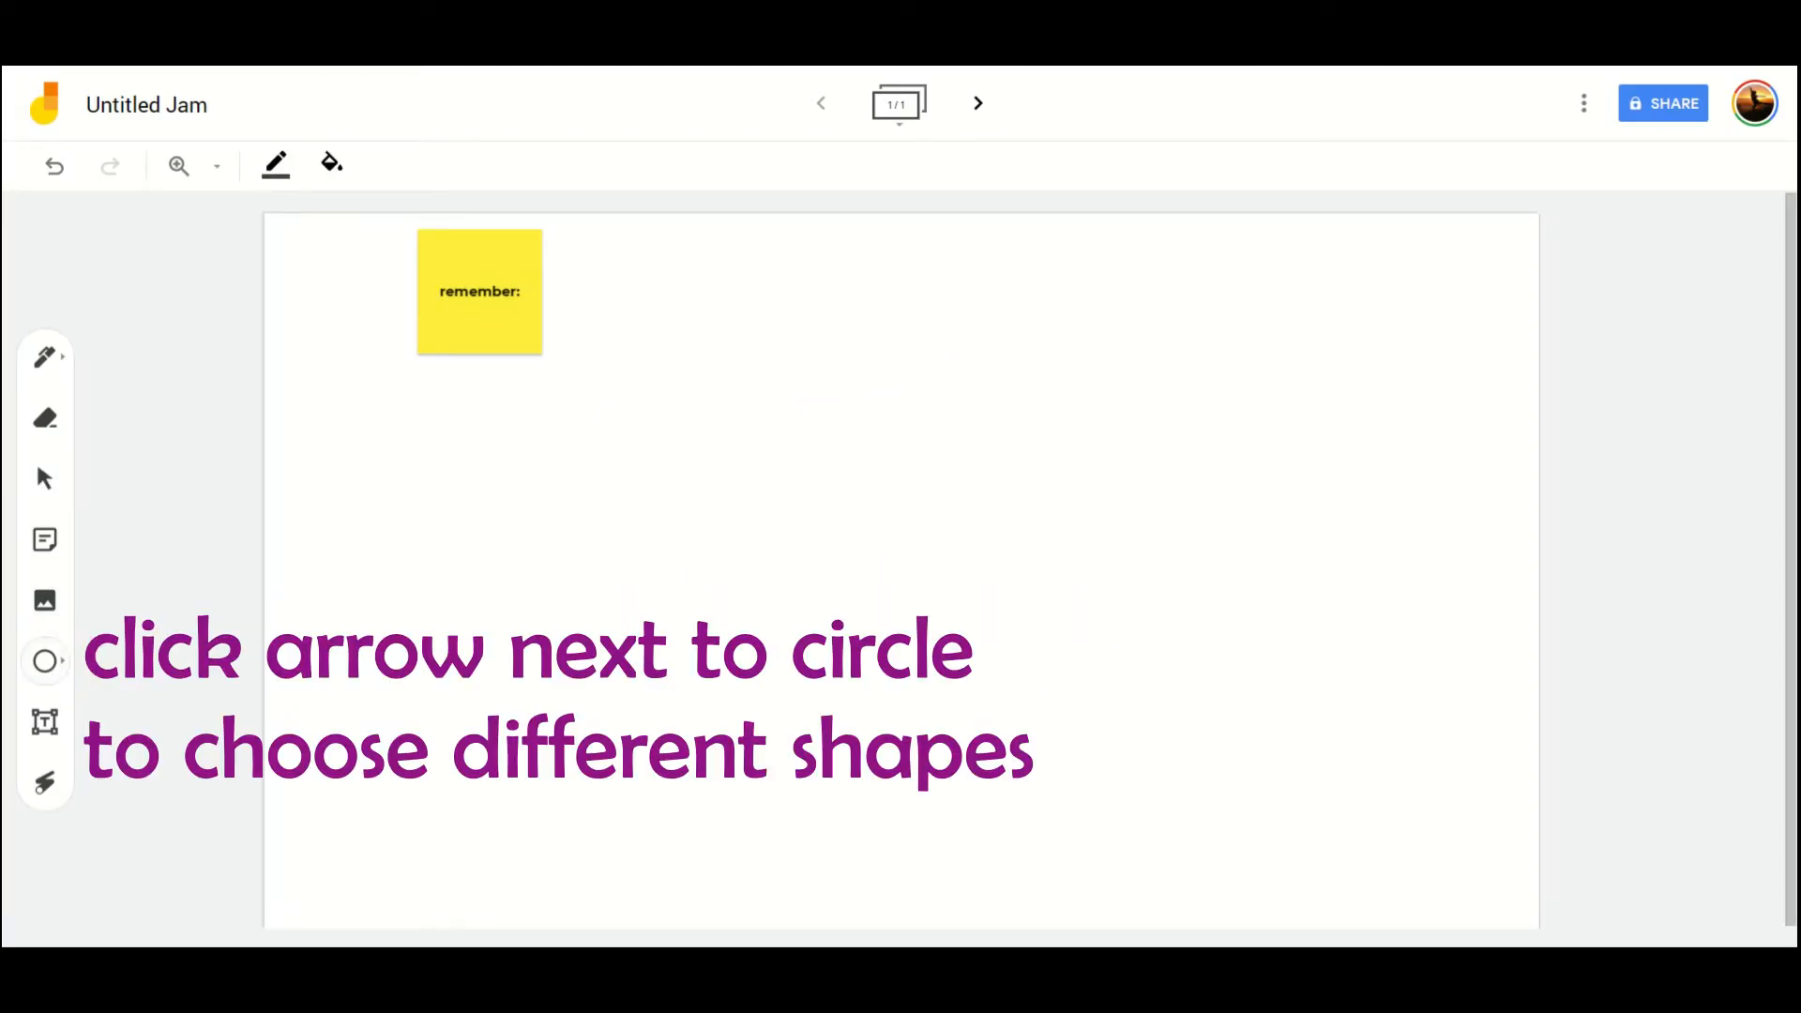
Draw a circle around the "remember:" sticky note and make its fill transparent.
{"action": "left_click_drag", "start_coordinate": [394, 227], "coordinate": [571, 375]}
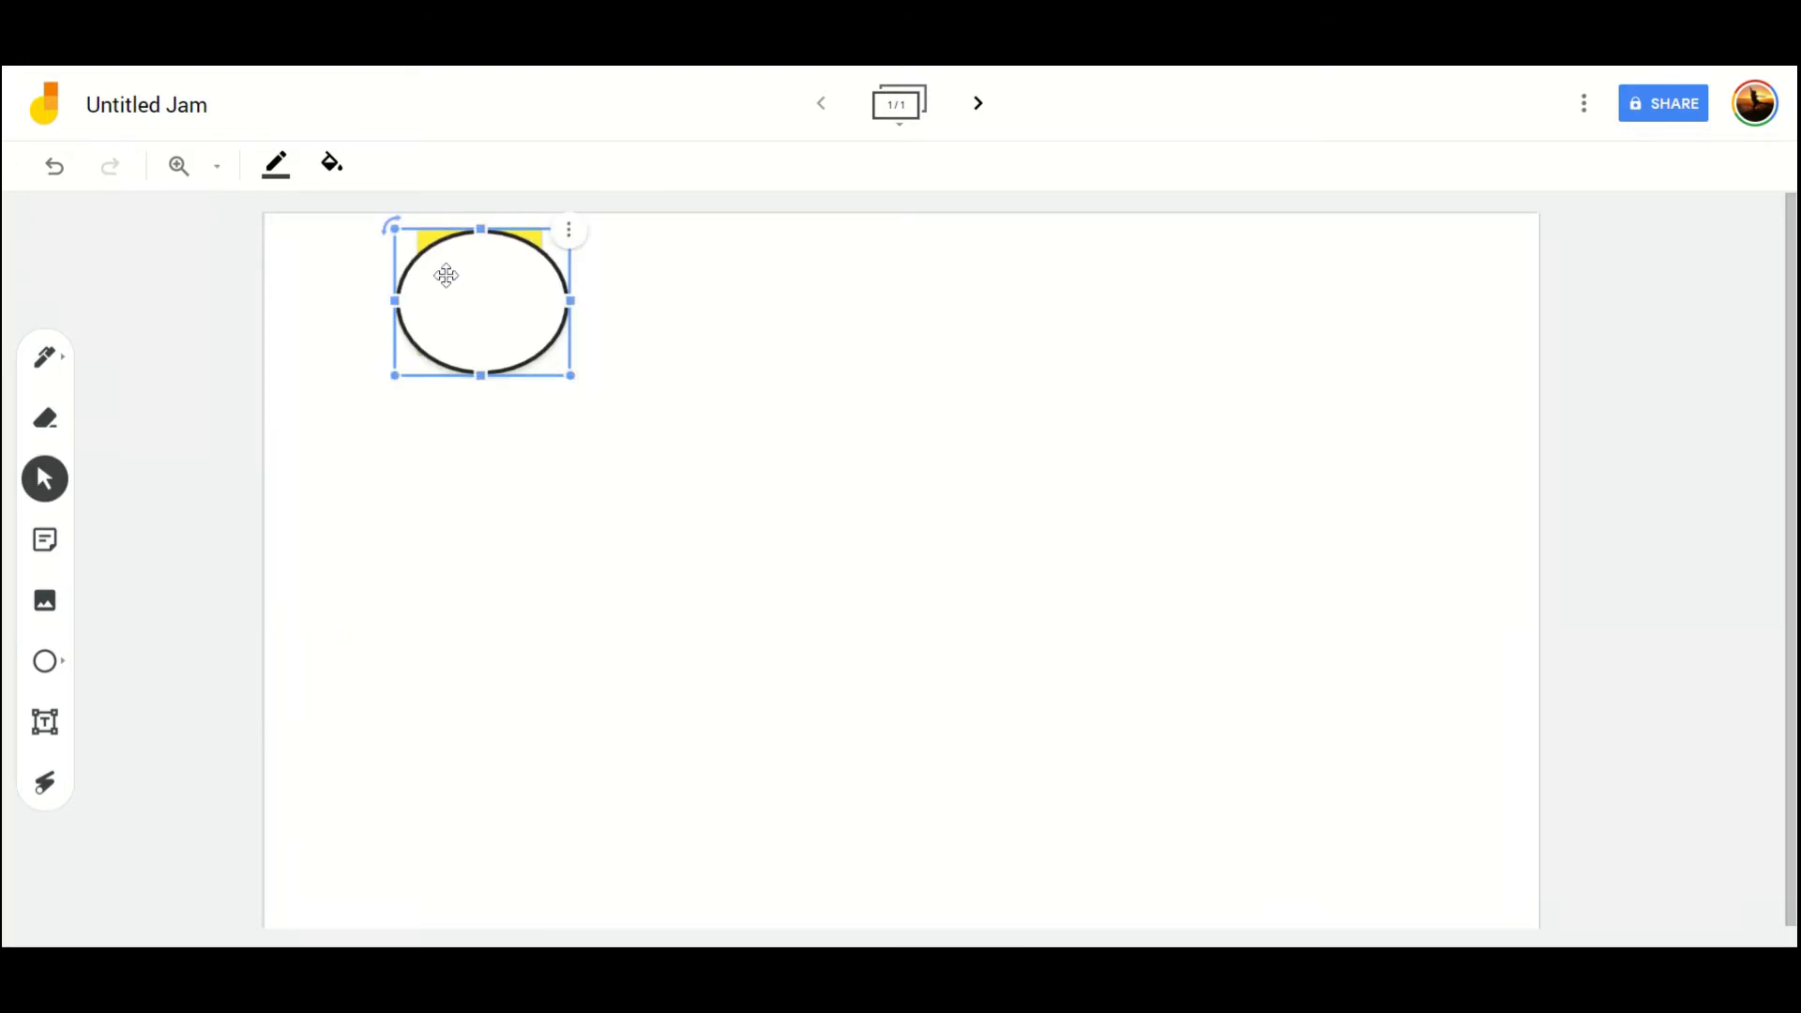
{"action": "left_click", "coordinate": [344, 171]}
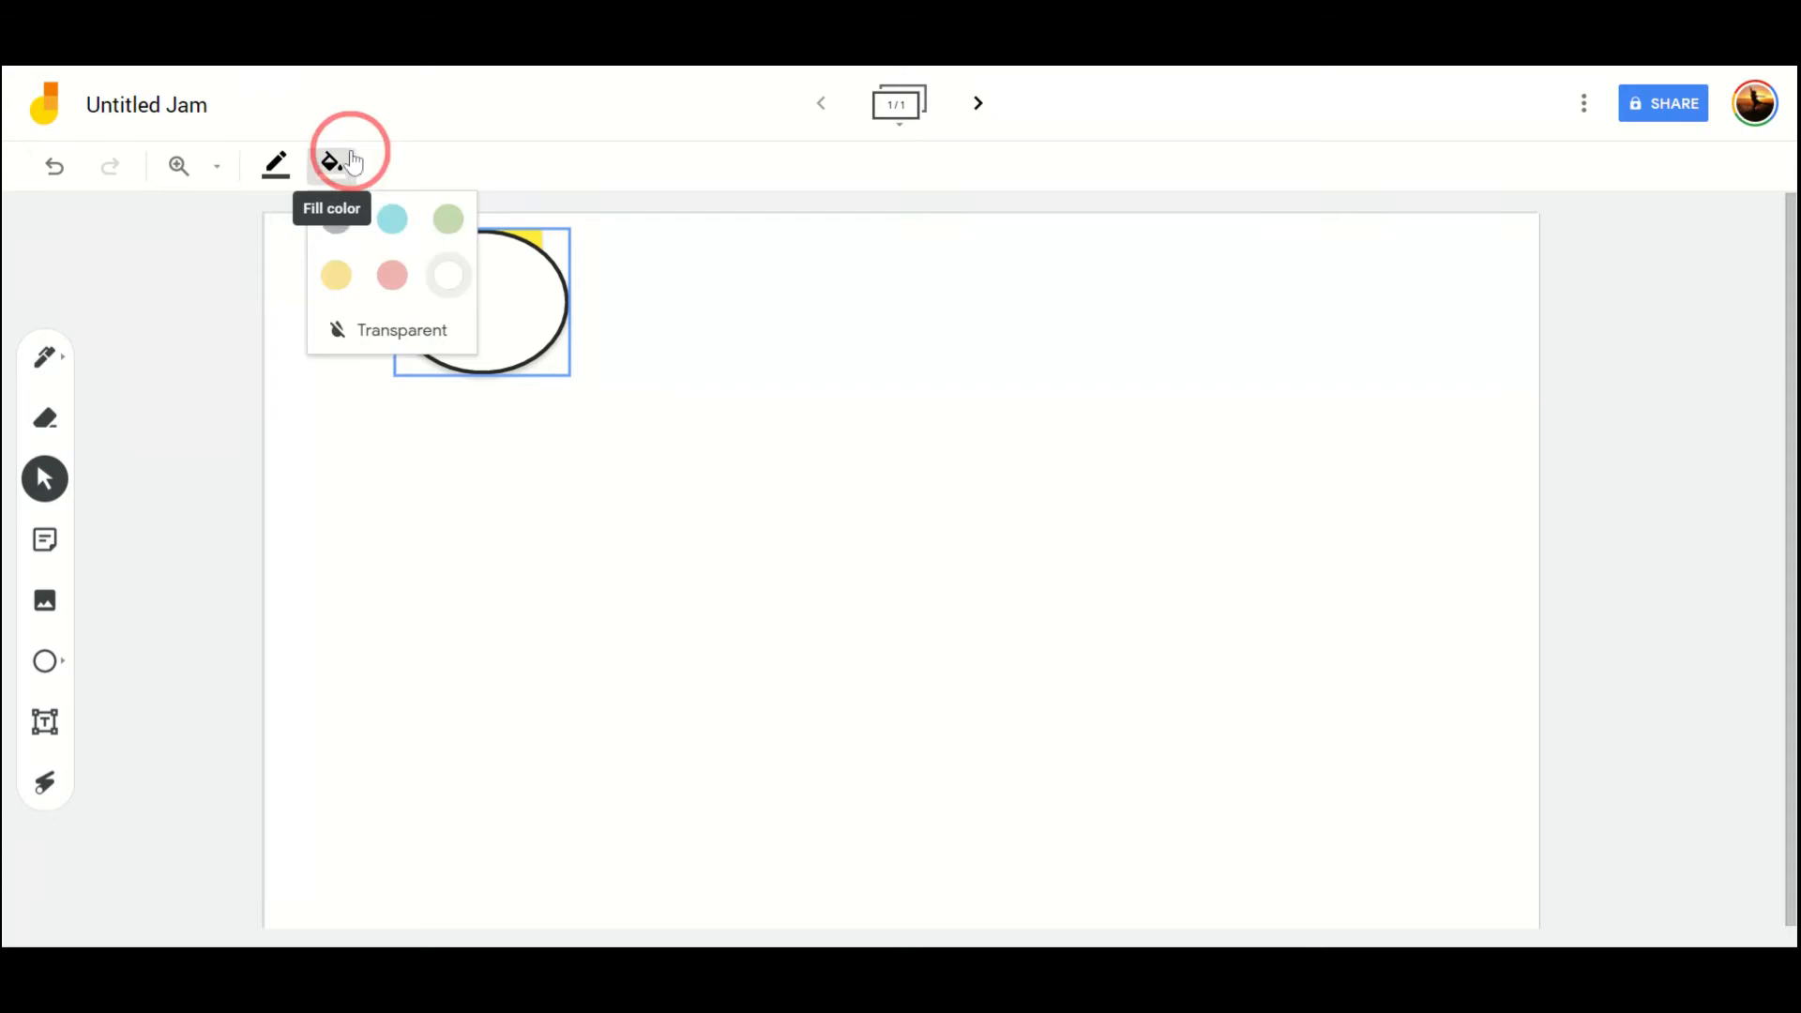
{"action": "left_click", "coordinate": [425, 342]}
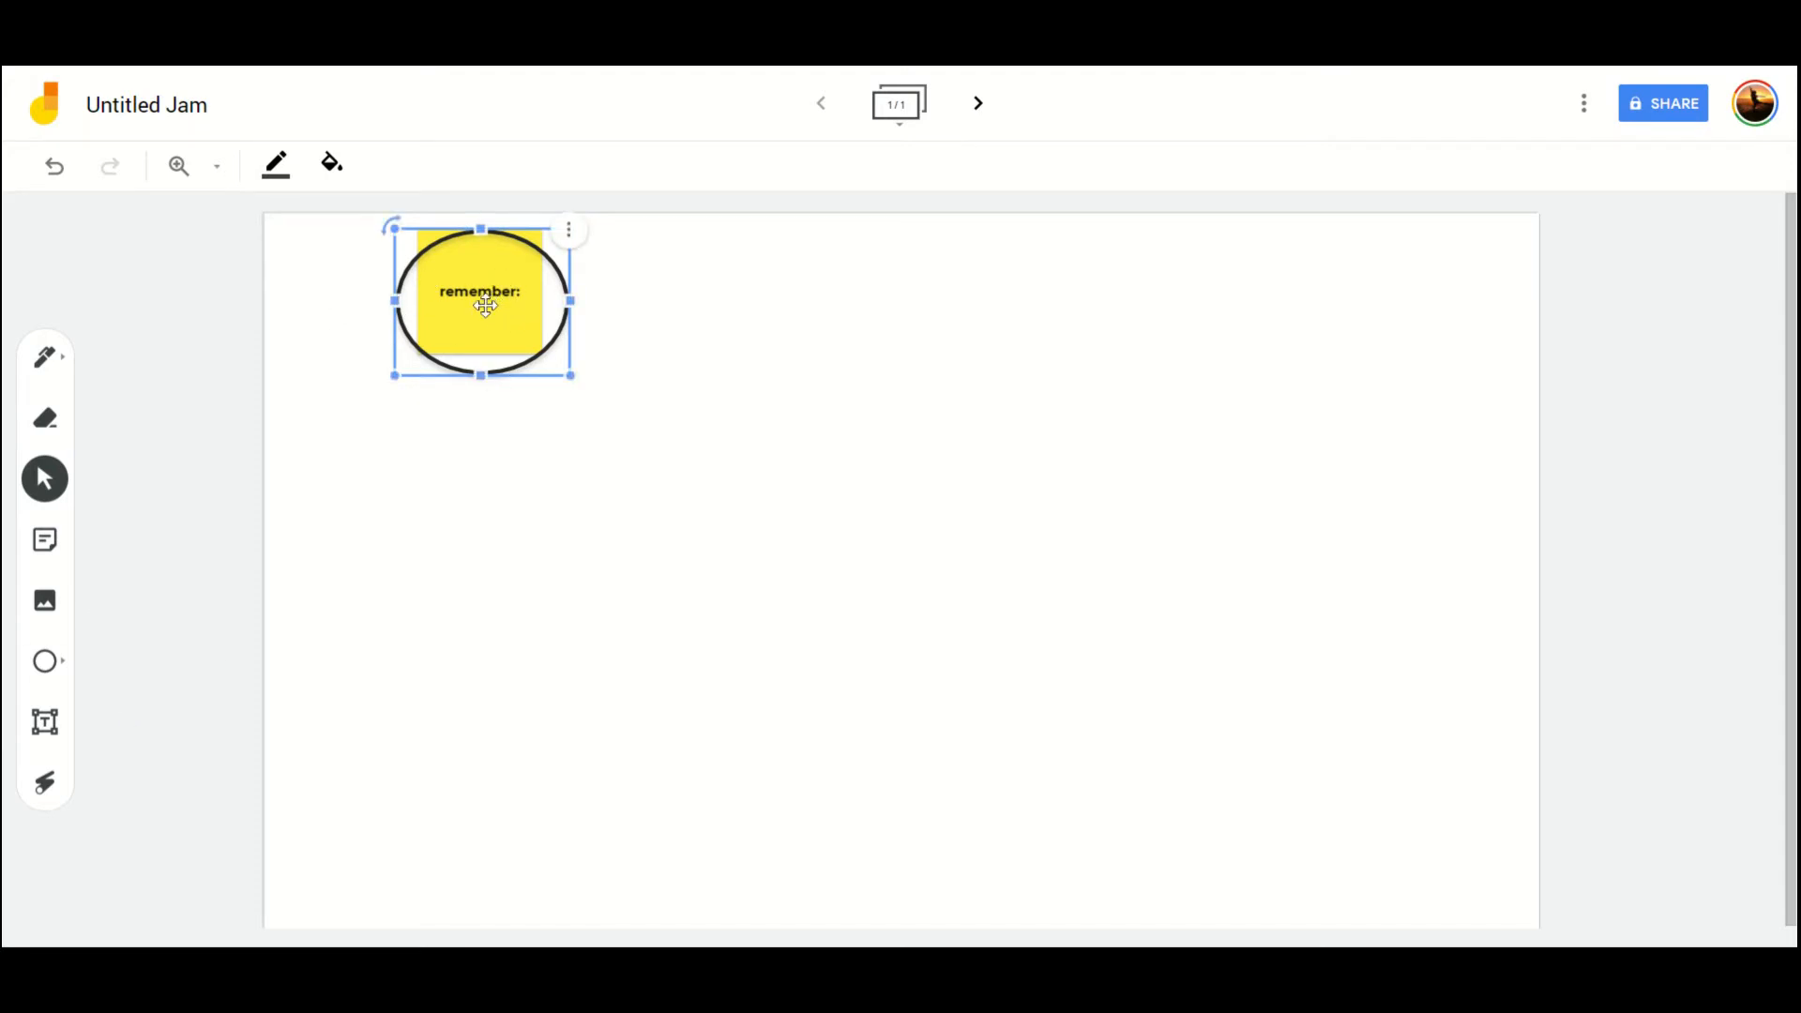
Add a Normal-style text box reading "instructions" to the right of the circled sticky note.
{"action": "left_click", "coordinate": [49, 720]}
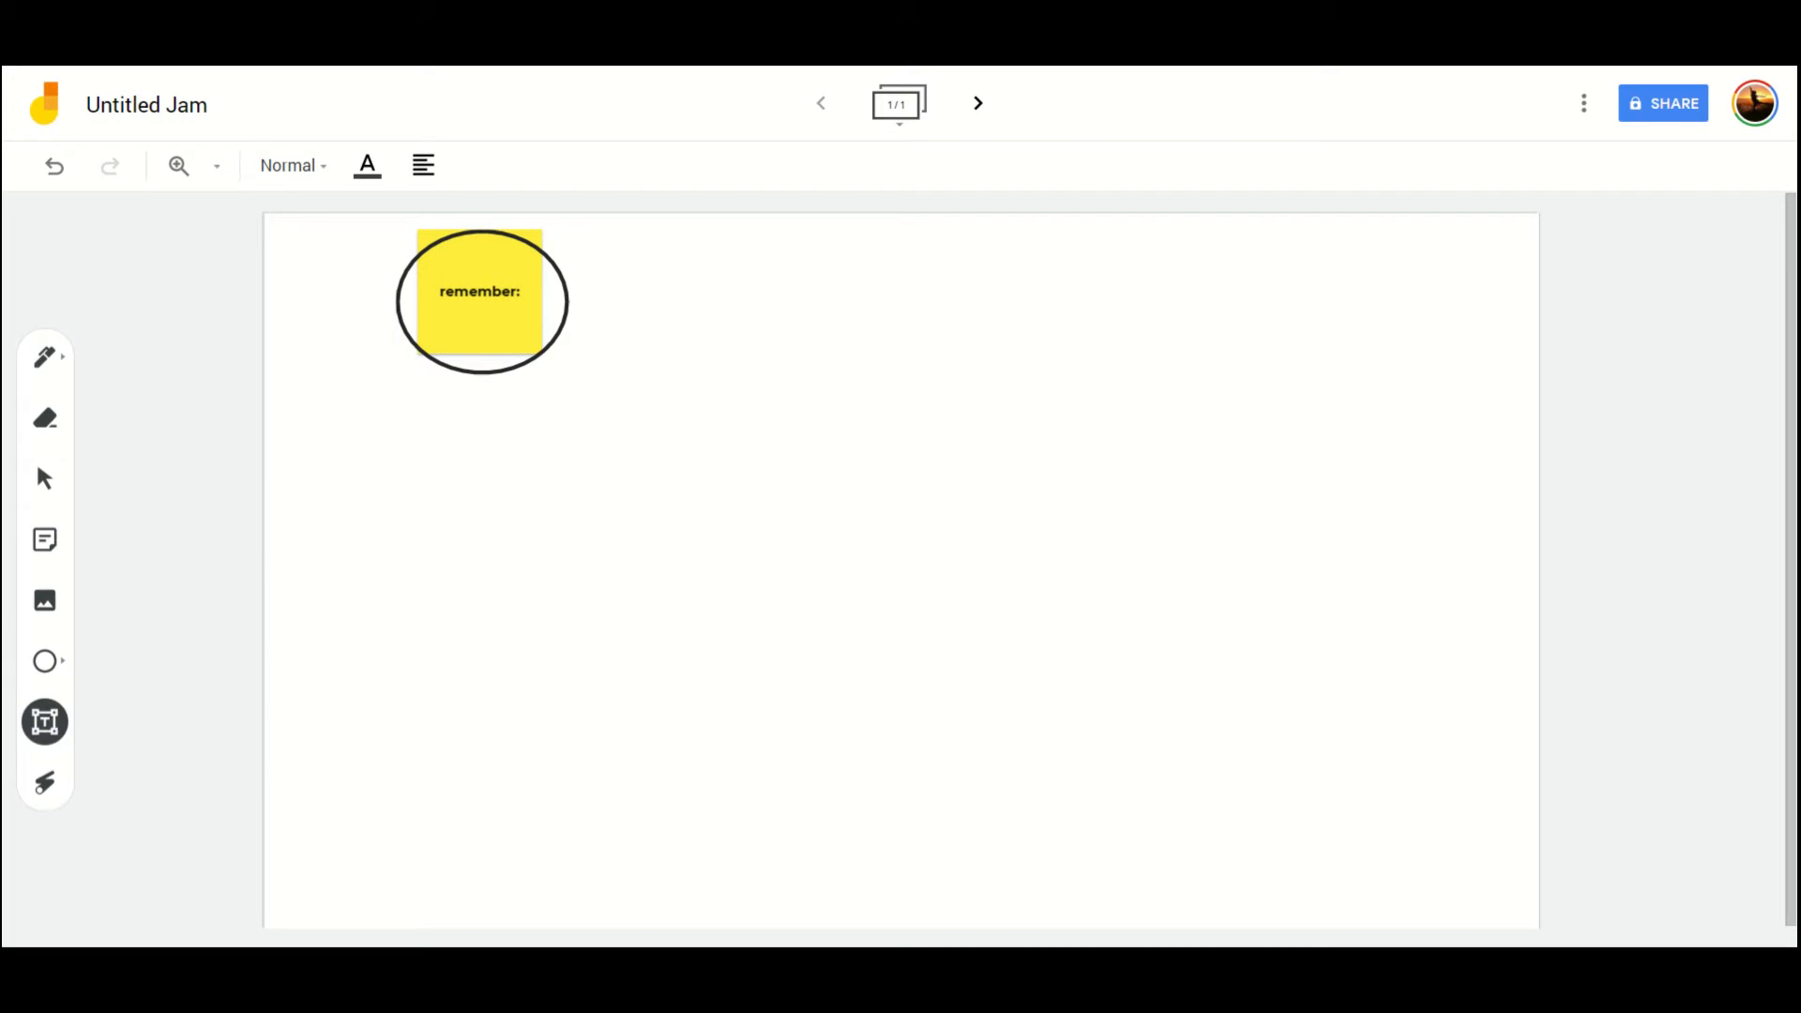
{"action": "left_click", "coordinate": [688, 292]}
{"action": "type", "text": "instructions"}
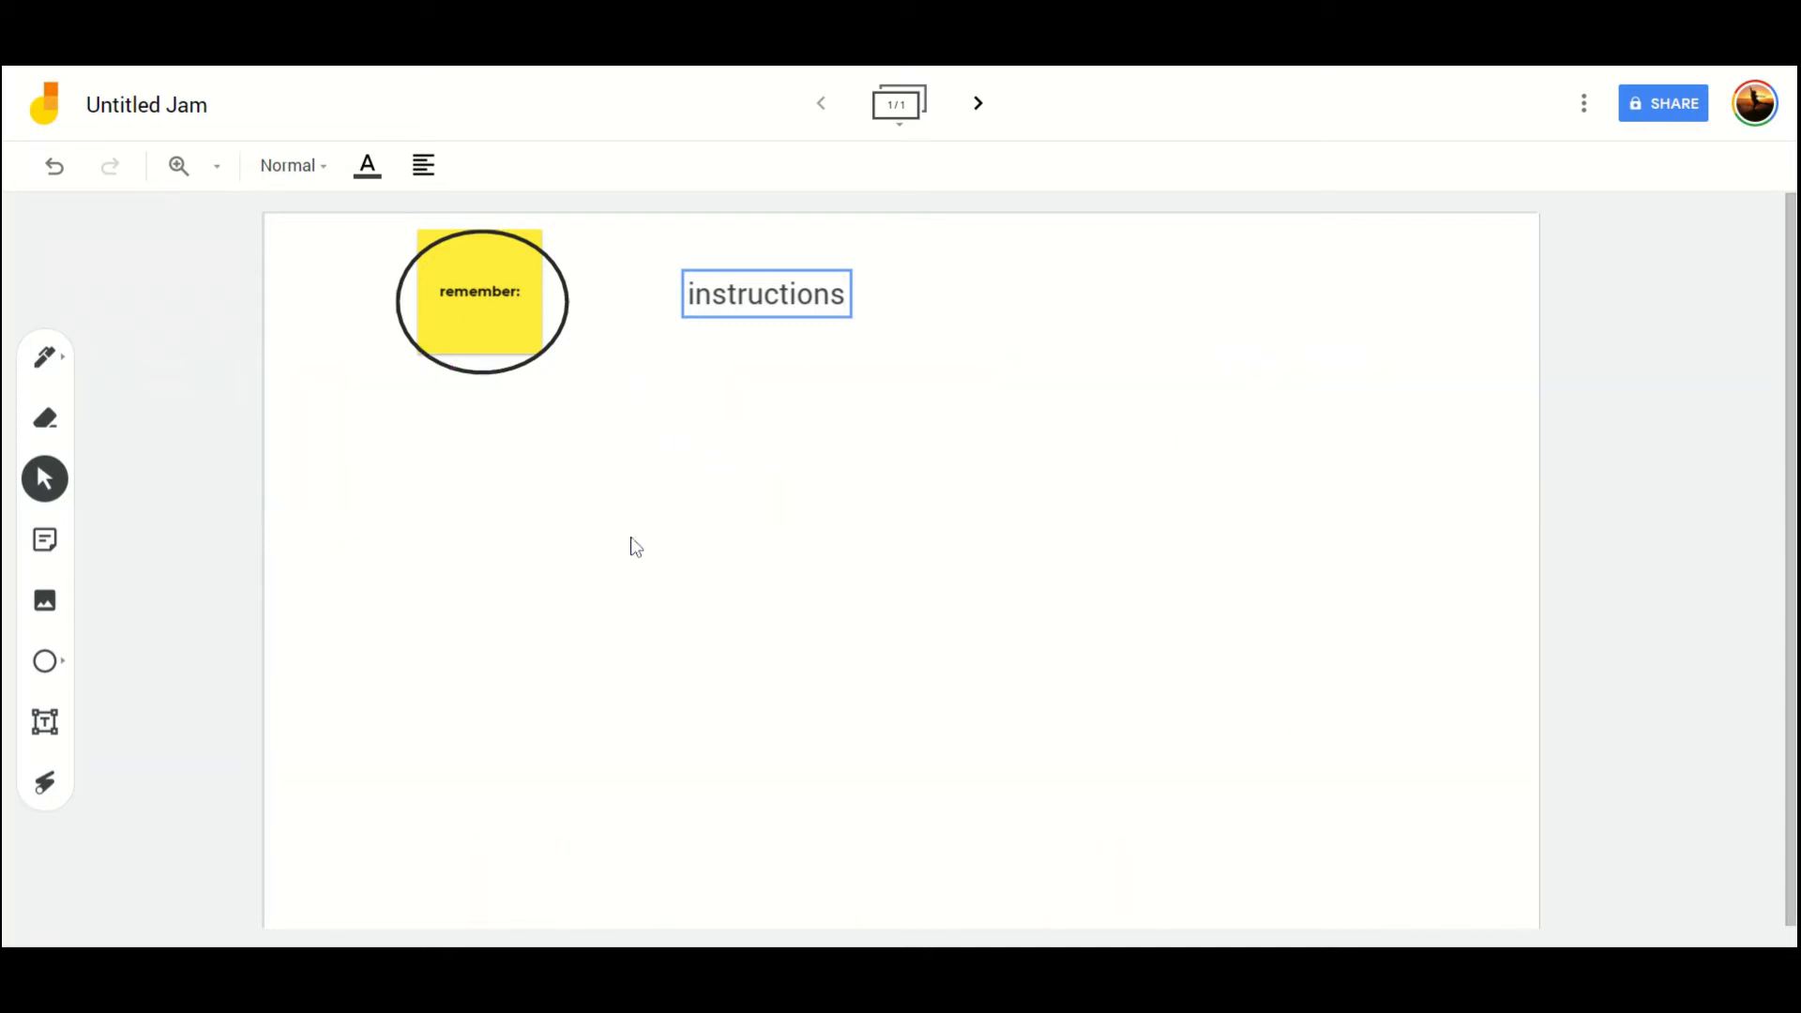
Extend the instructions text box with the list "1) view", "2) edit" and "3) make own copies", with a blank line between entries.
{"action": "left_click", "coordinate": [839, 299]}
{"action": "key", "text": "Return"}
{"action": "key", "text": "Return"}
{"action": "type", "text": "1) view"}
{"action": "key", "text": "Return"}
{"action": "key", "text": "Return"}
{"action": "type", "text": "2"}
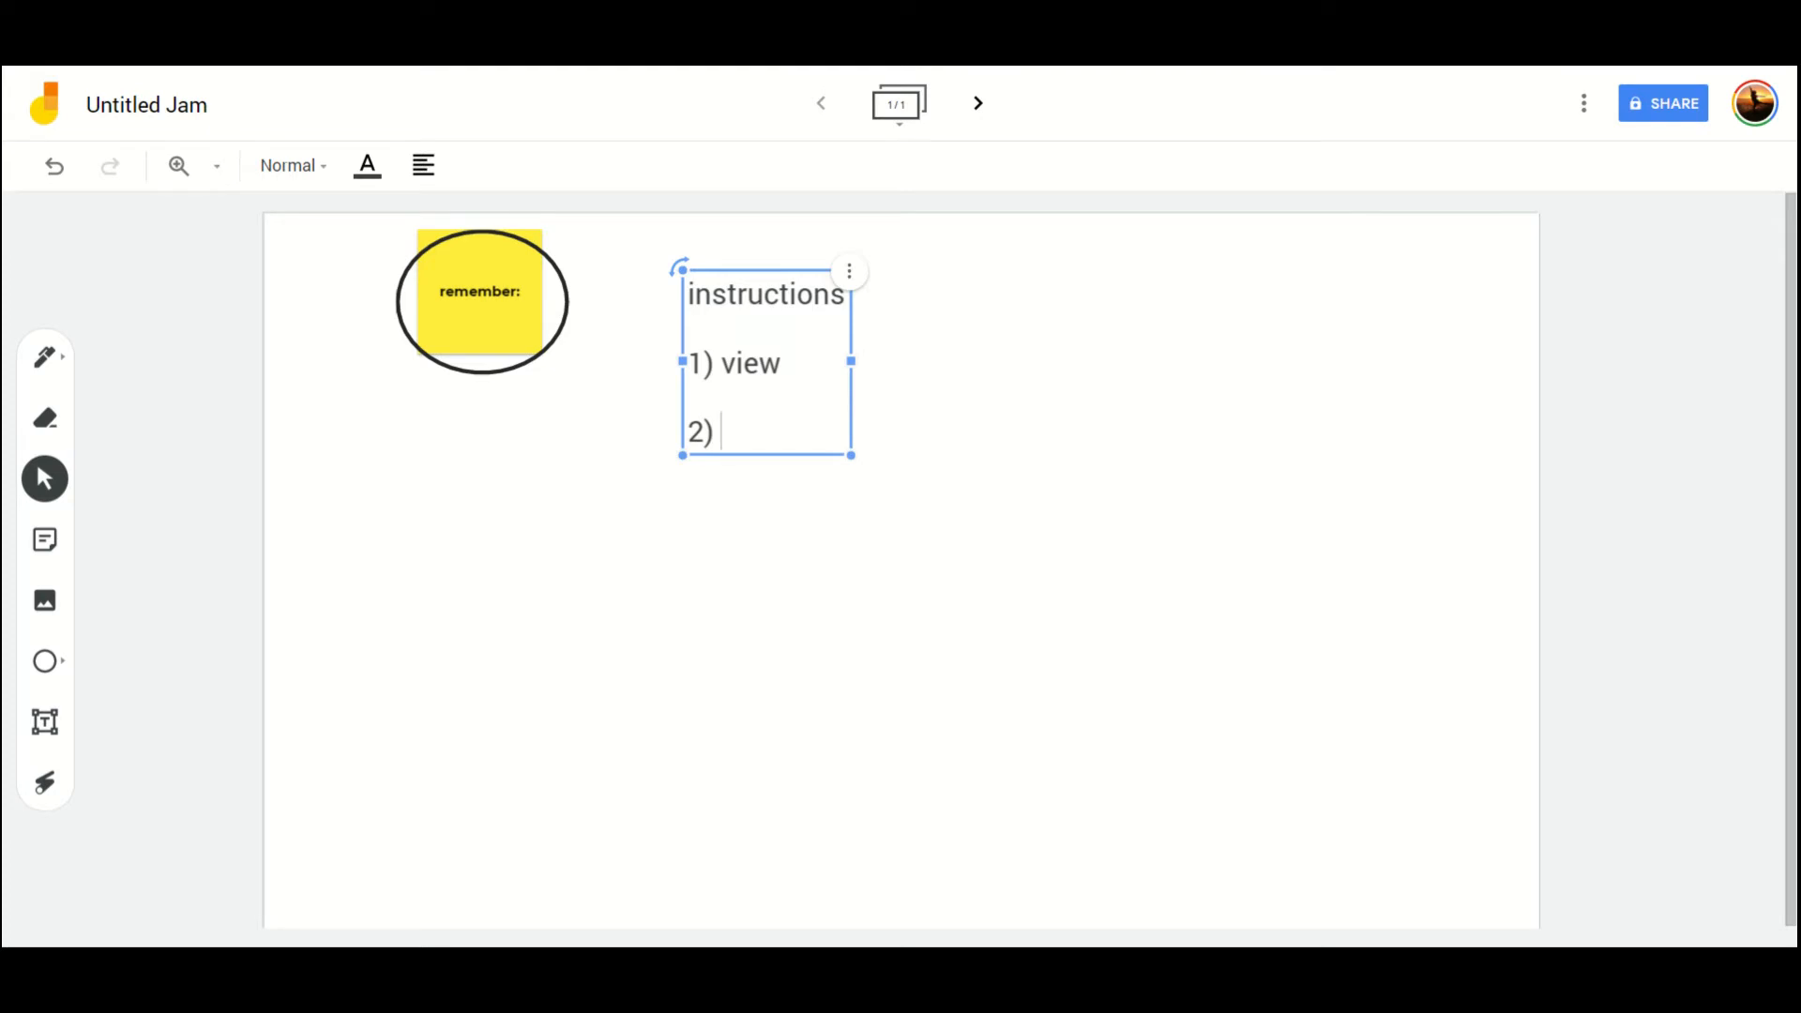
{"action": "type", "text": ") edit"}
{"action": "key", "text": "Return"}
{"action": "type", "text": "3) make own"}
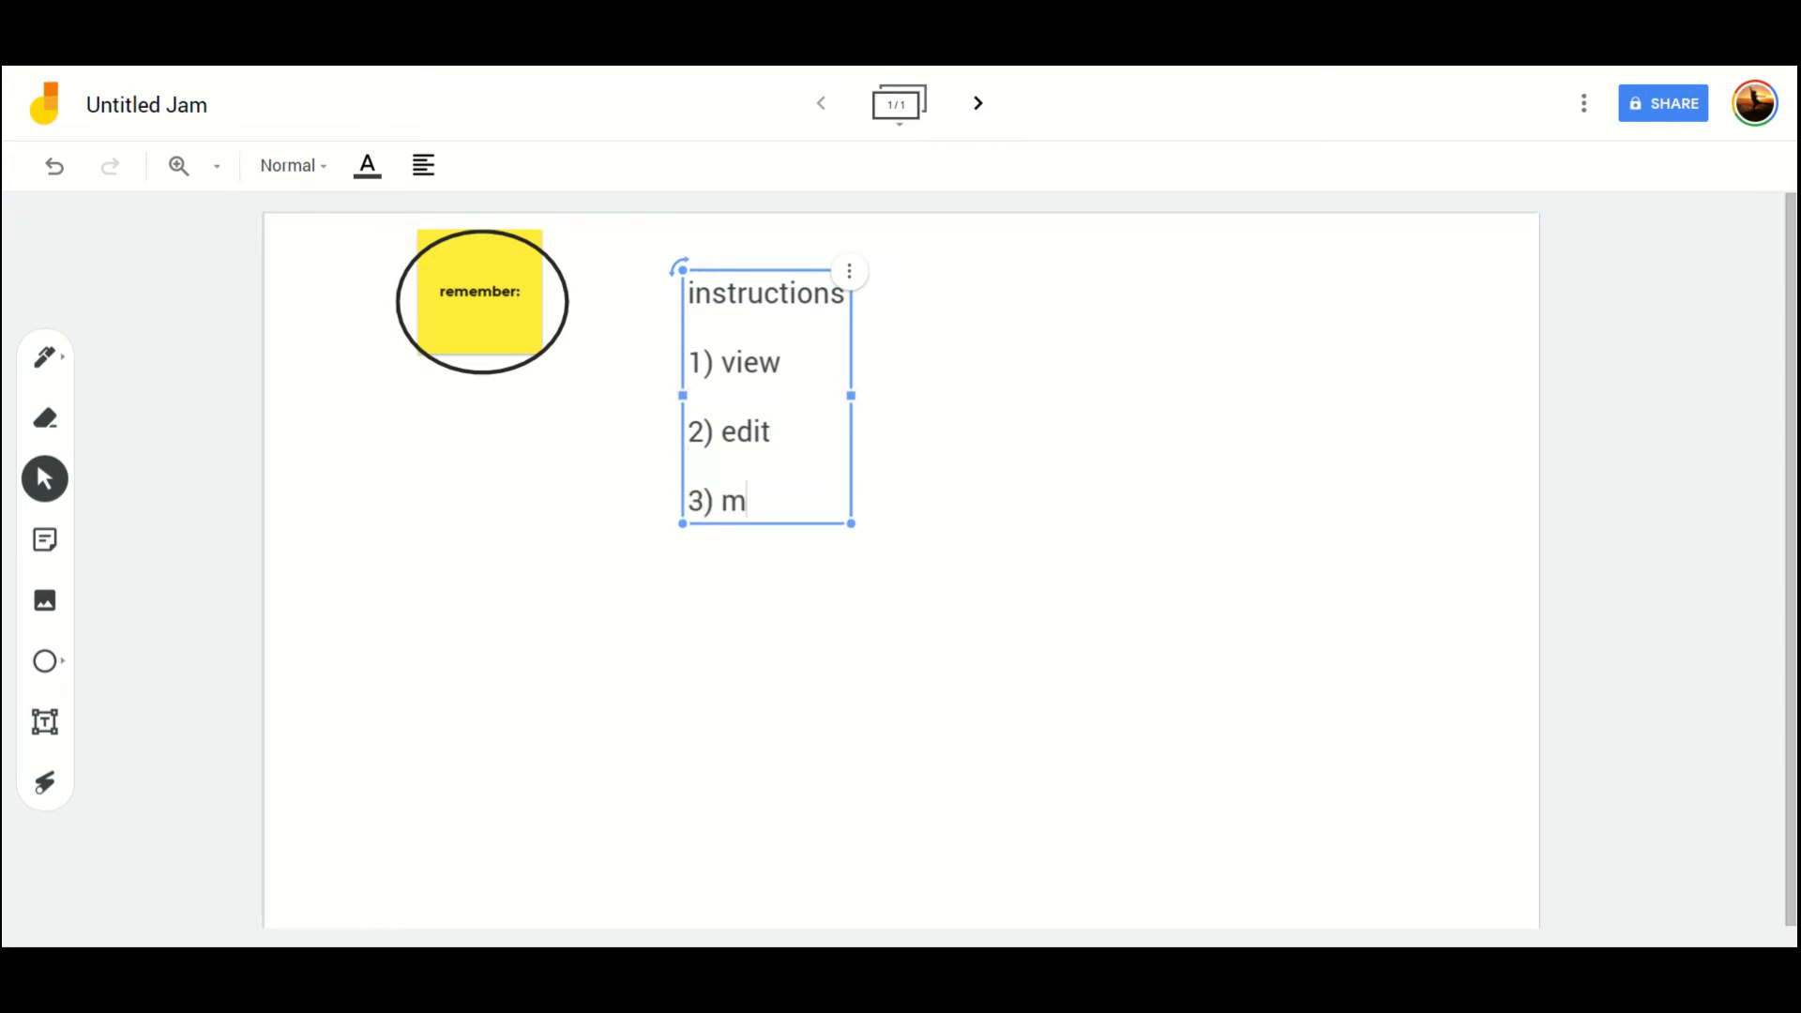
{"action": "type", "text": " copies"}
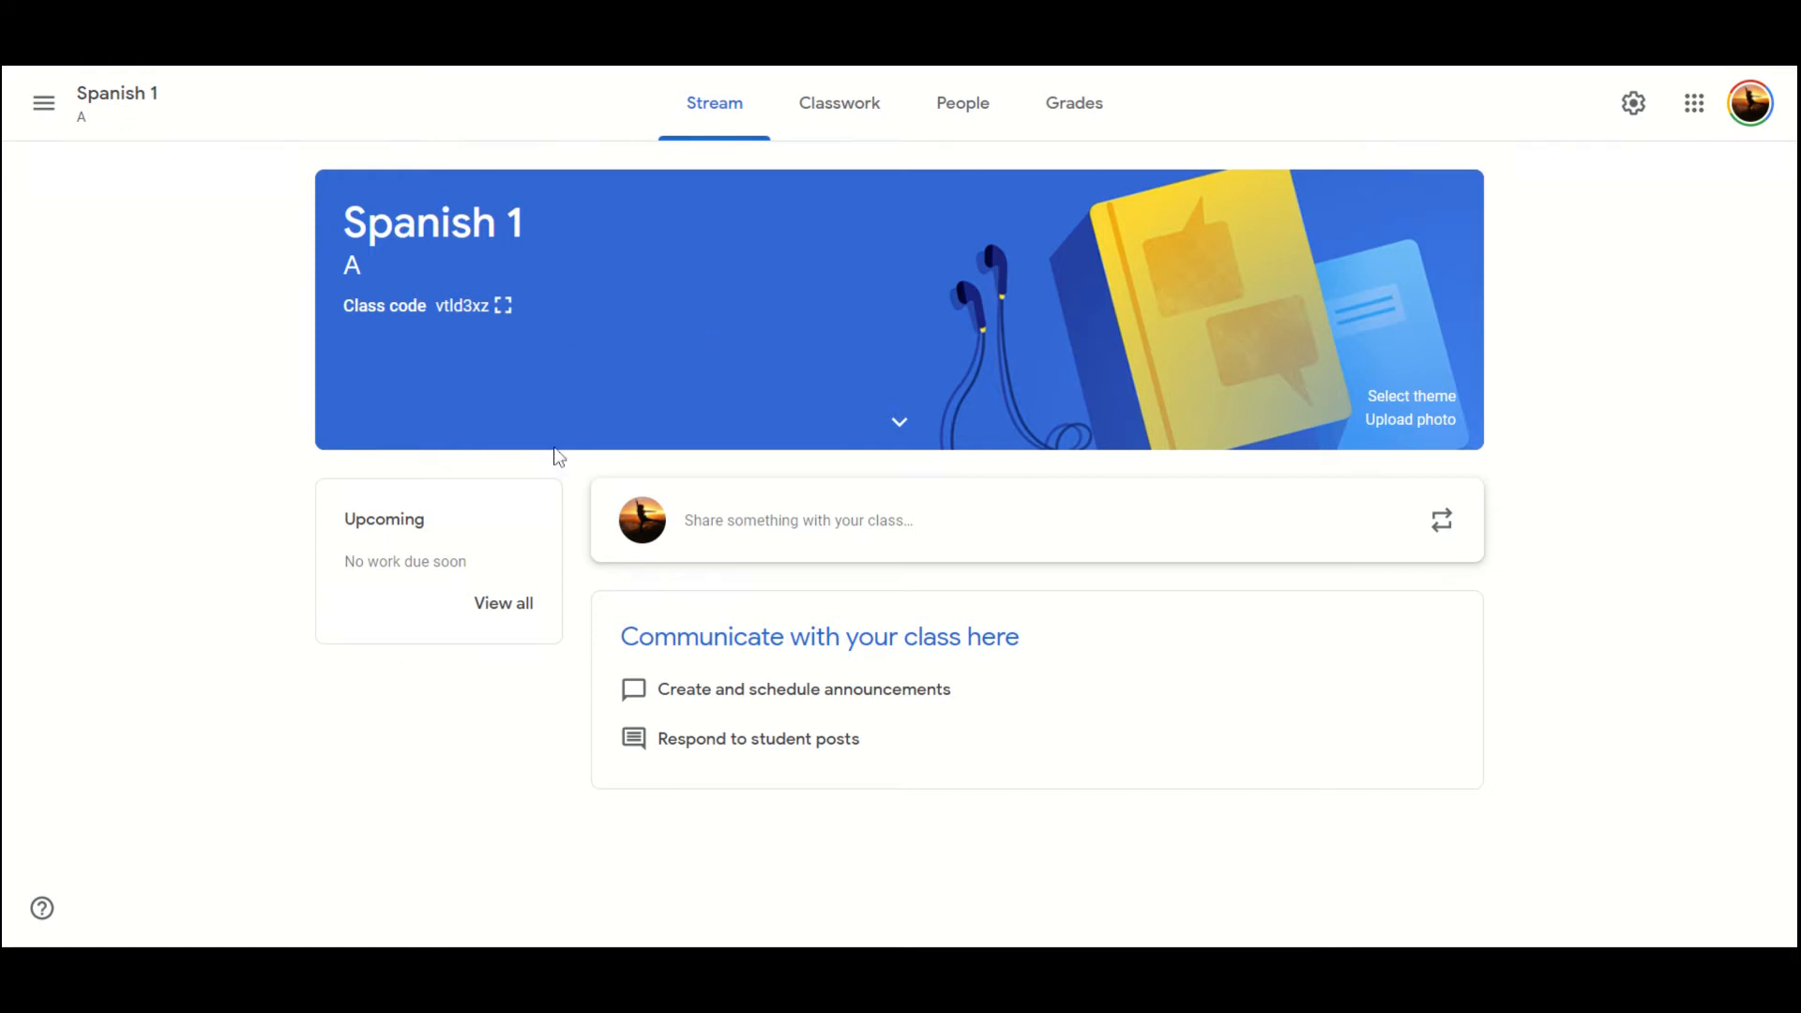
Switch to Google Classroom and create a new assignment in the Spanish 1 class, dismissing the posting tip.
{"action": "left_click", "coordinate": [830, 112]}
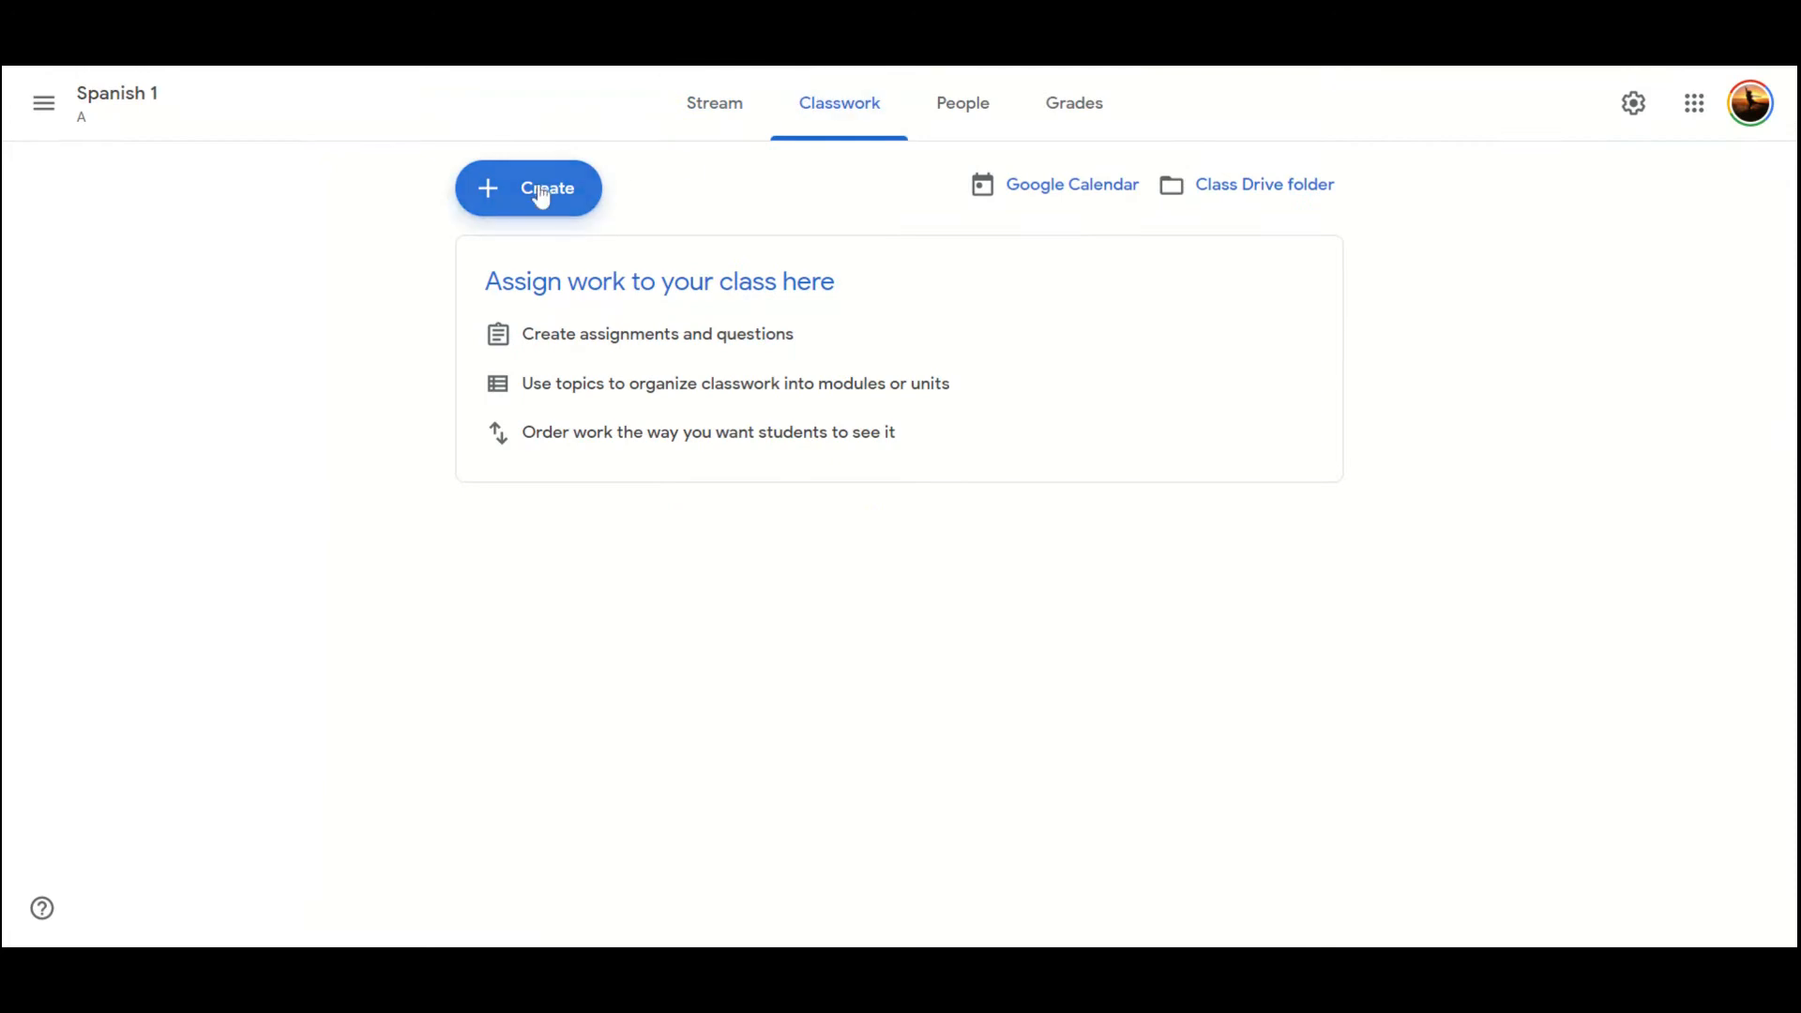
{"action": "left_click", "coordinate": [543, 195]}
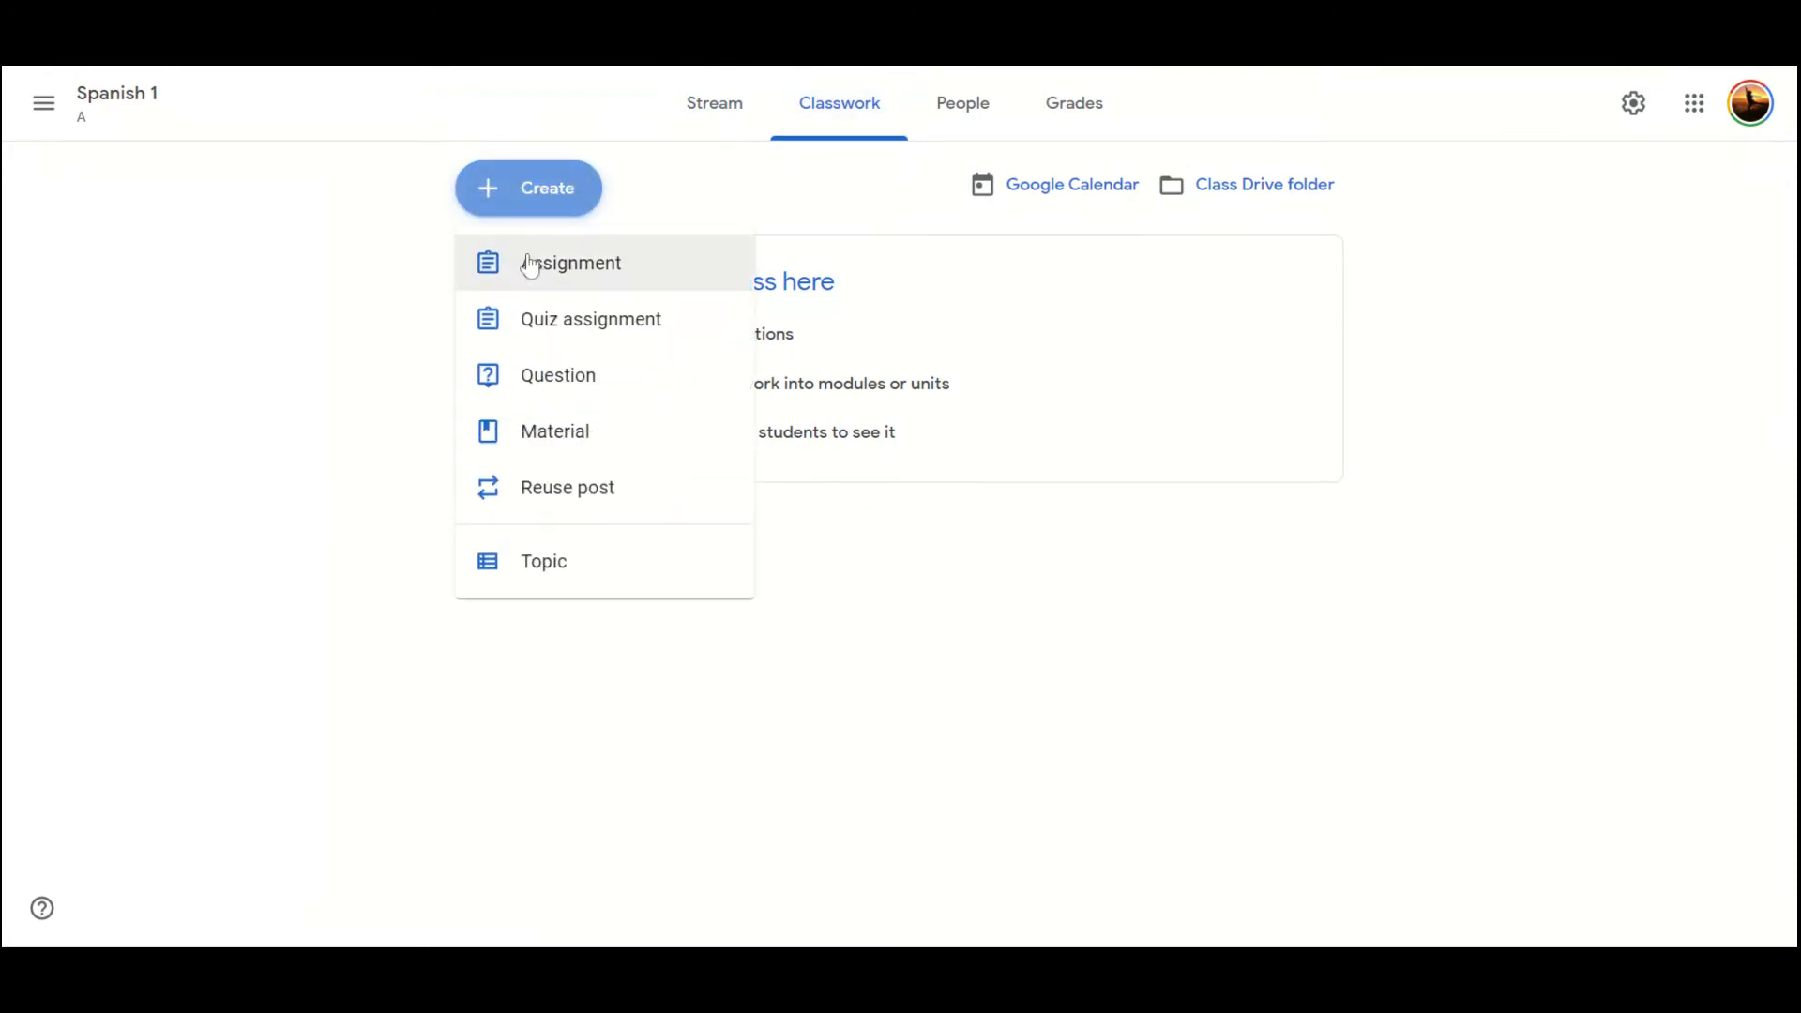
{"action": "left_click", "coordinate": [534, 268]}
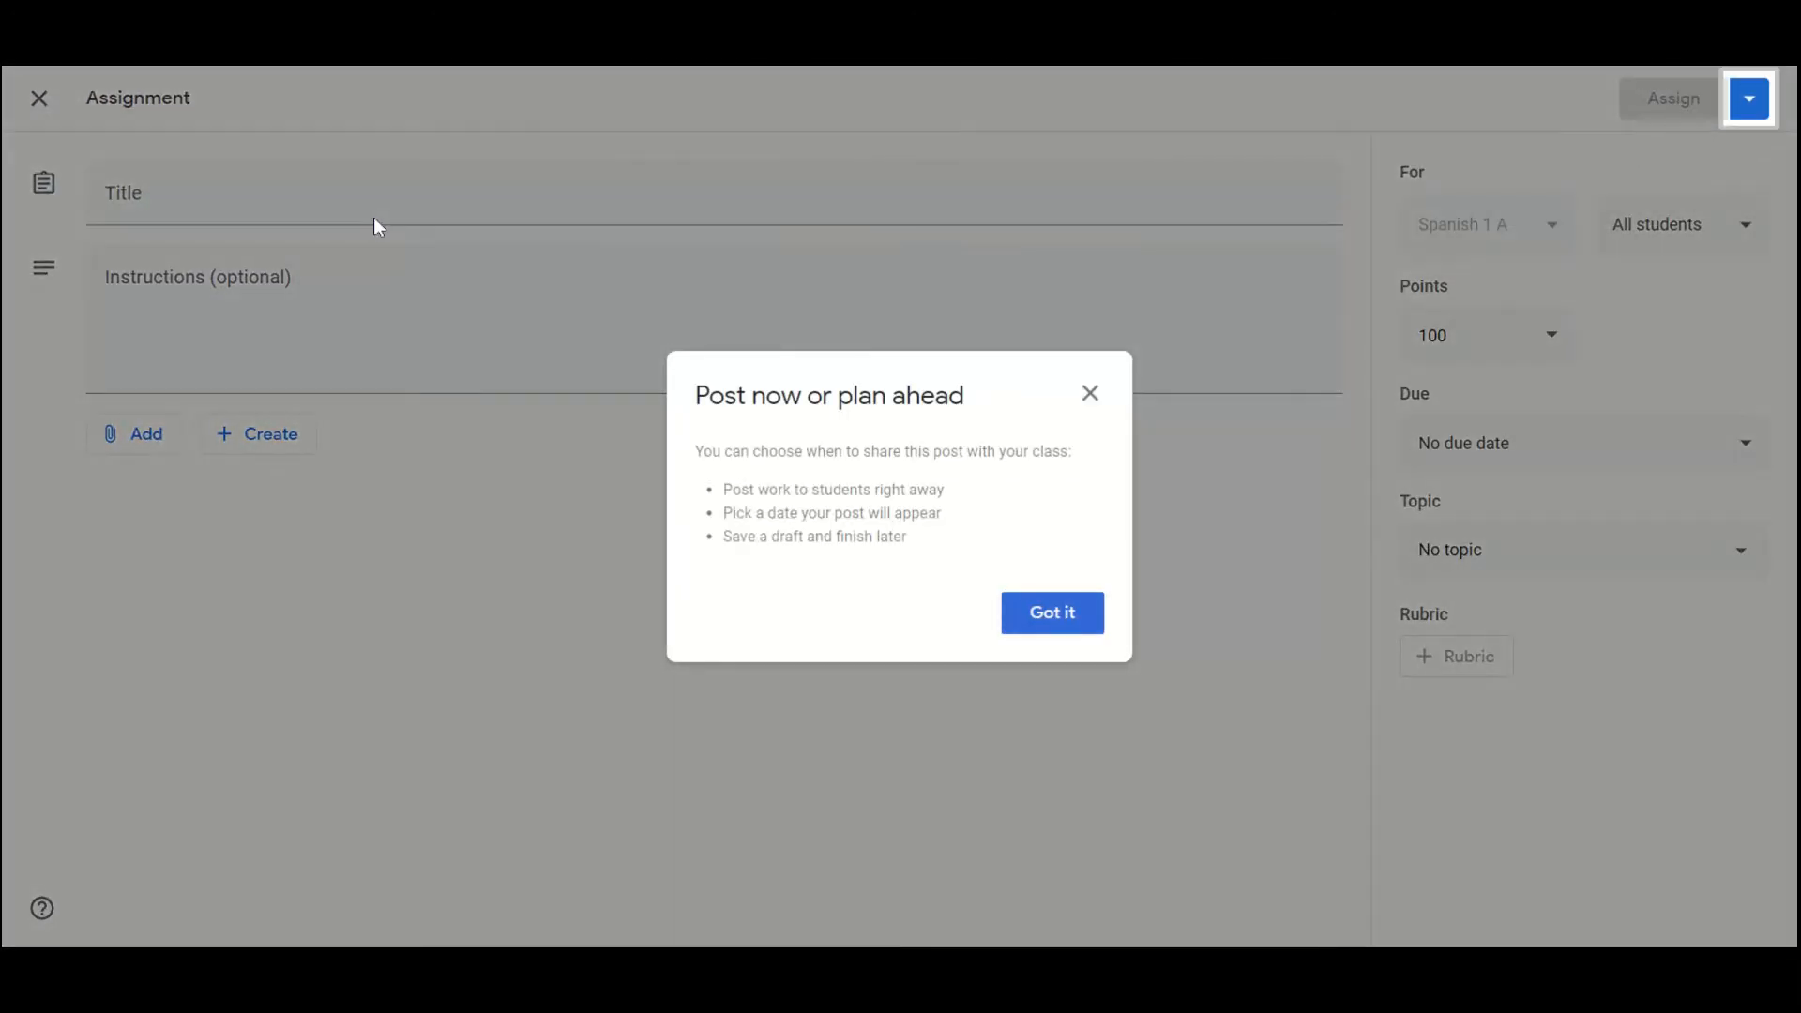
{"action": "left_click", "coordinate": [1090, 394]}
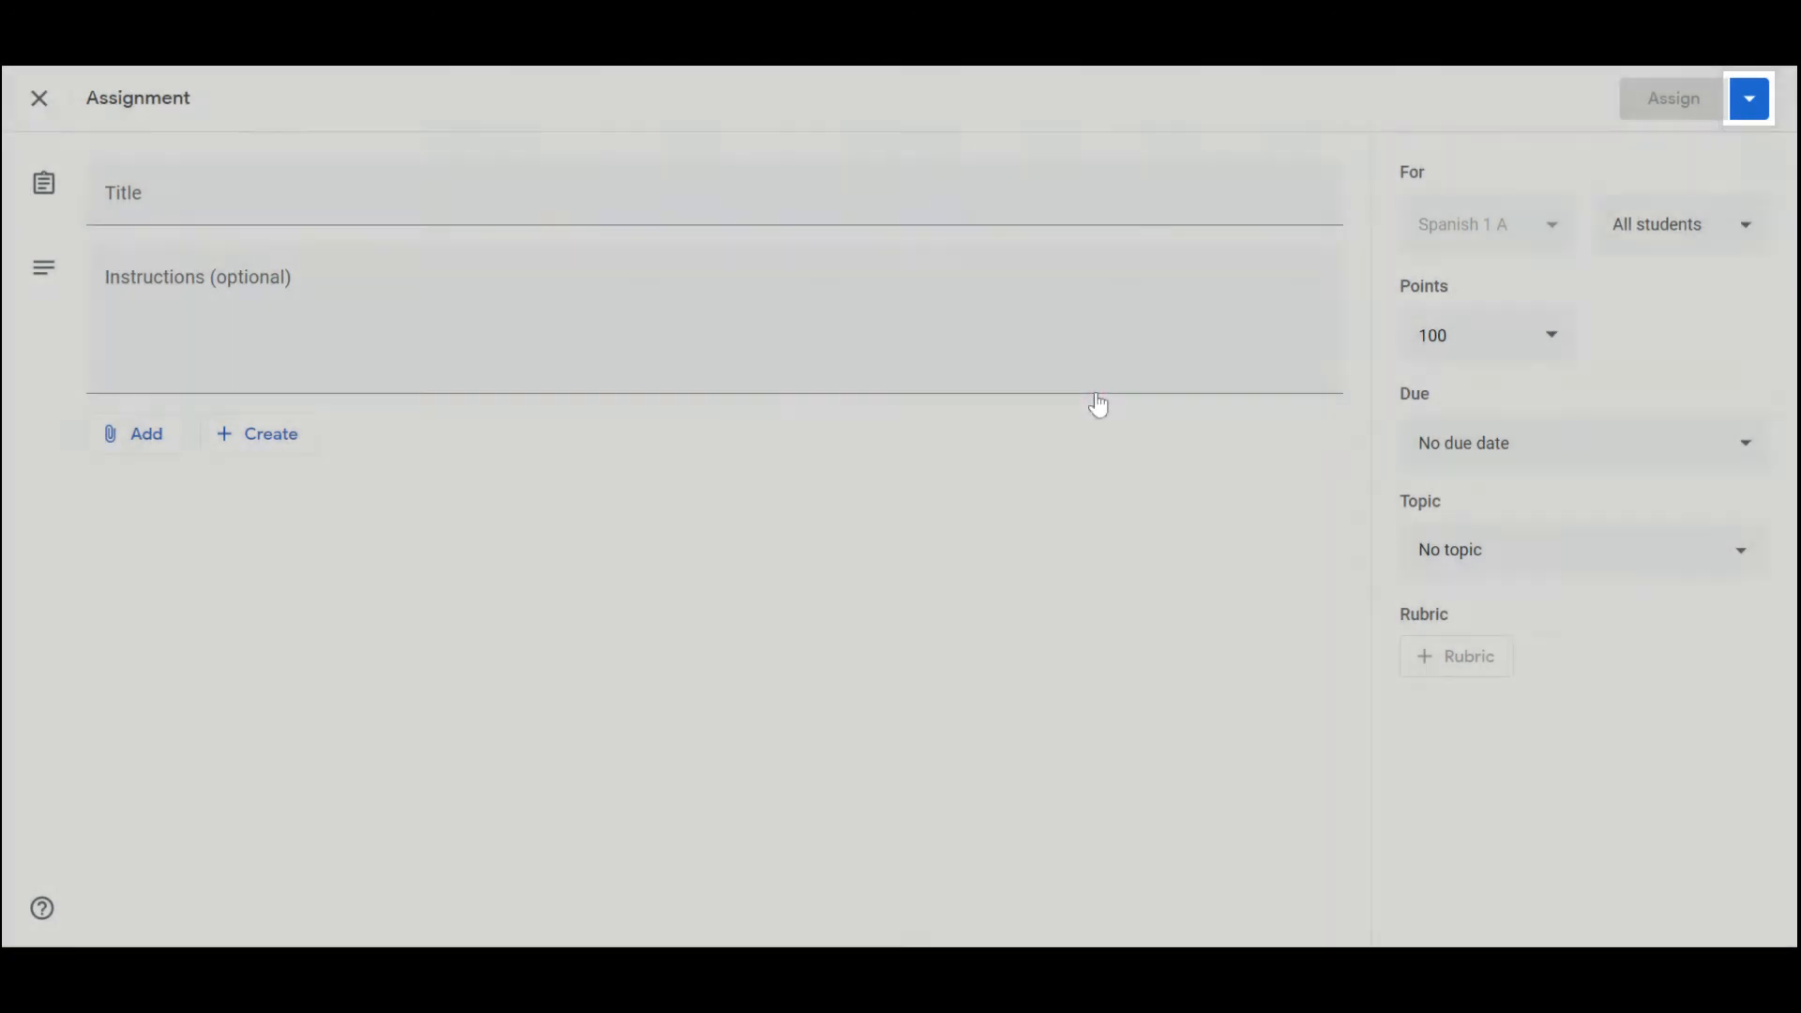
{"action": "left_click", "coordinate": [242, 213]}
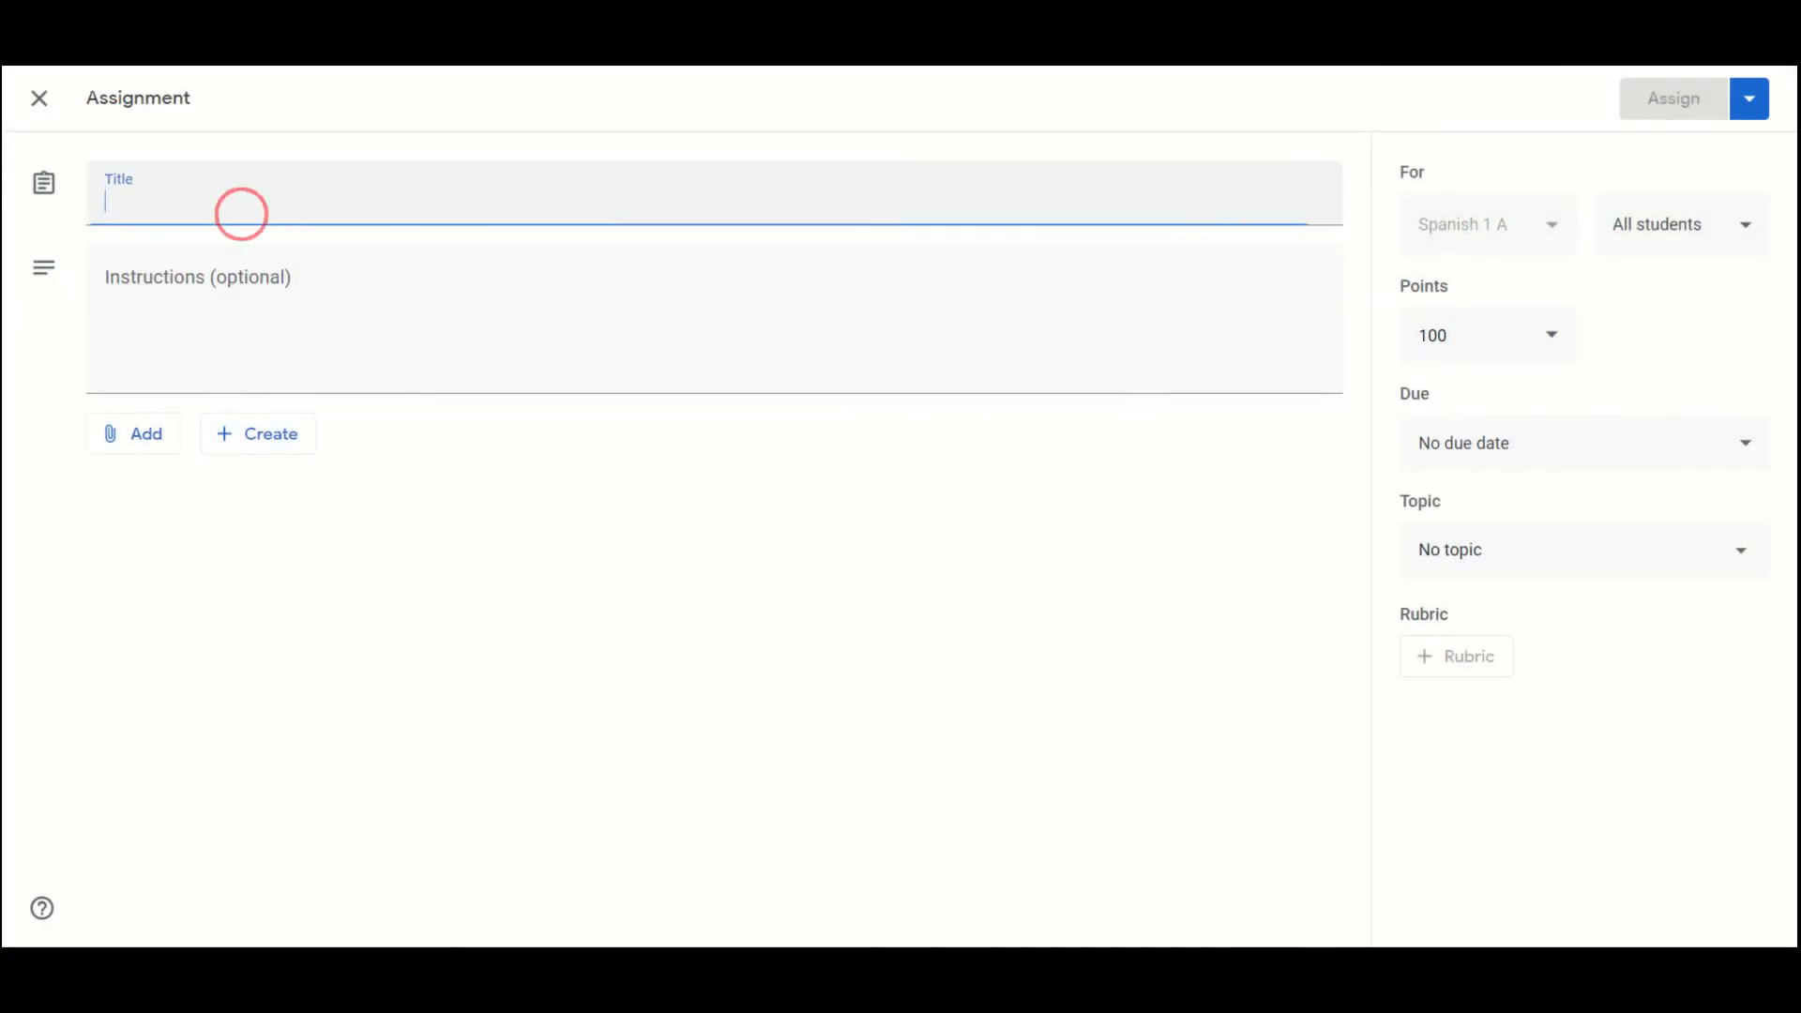
Attach the Untitled Jam from Google Drive to the assignment and review its student sharing options.
{"action": "left_click", "coordinate": [110, 457]}
{"action": "left_click", "coordinate": [143, 486]}
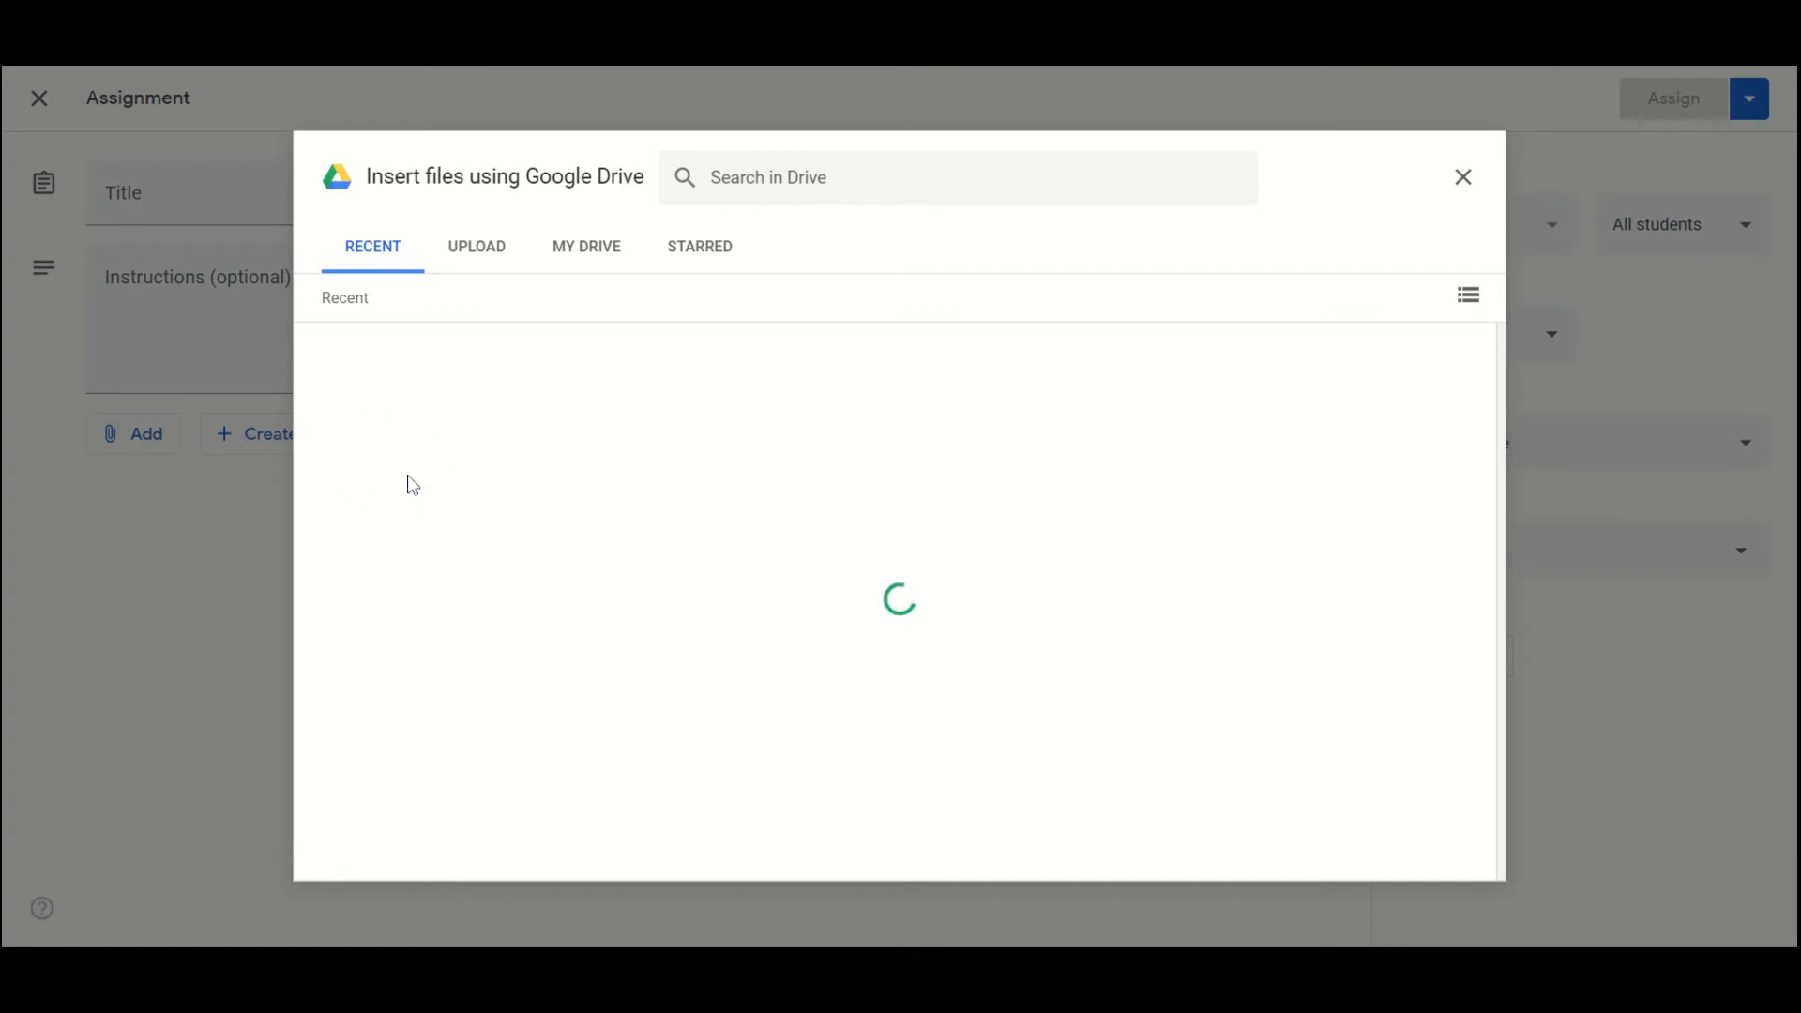
{"action": "double_click", "coordinate": [484, 450]}
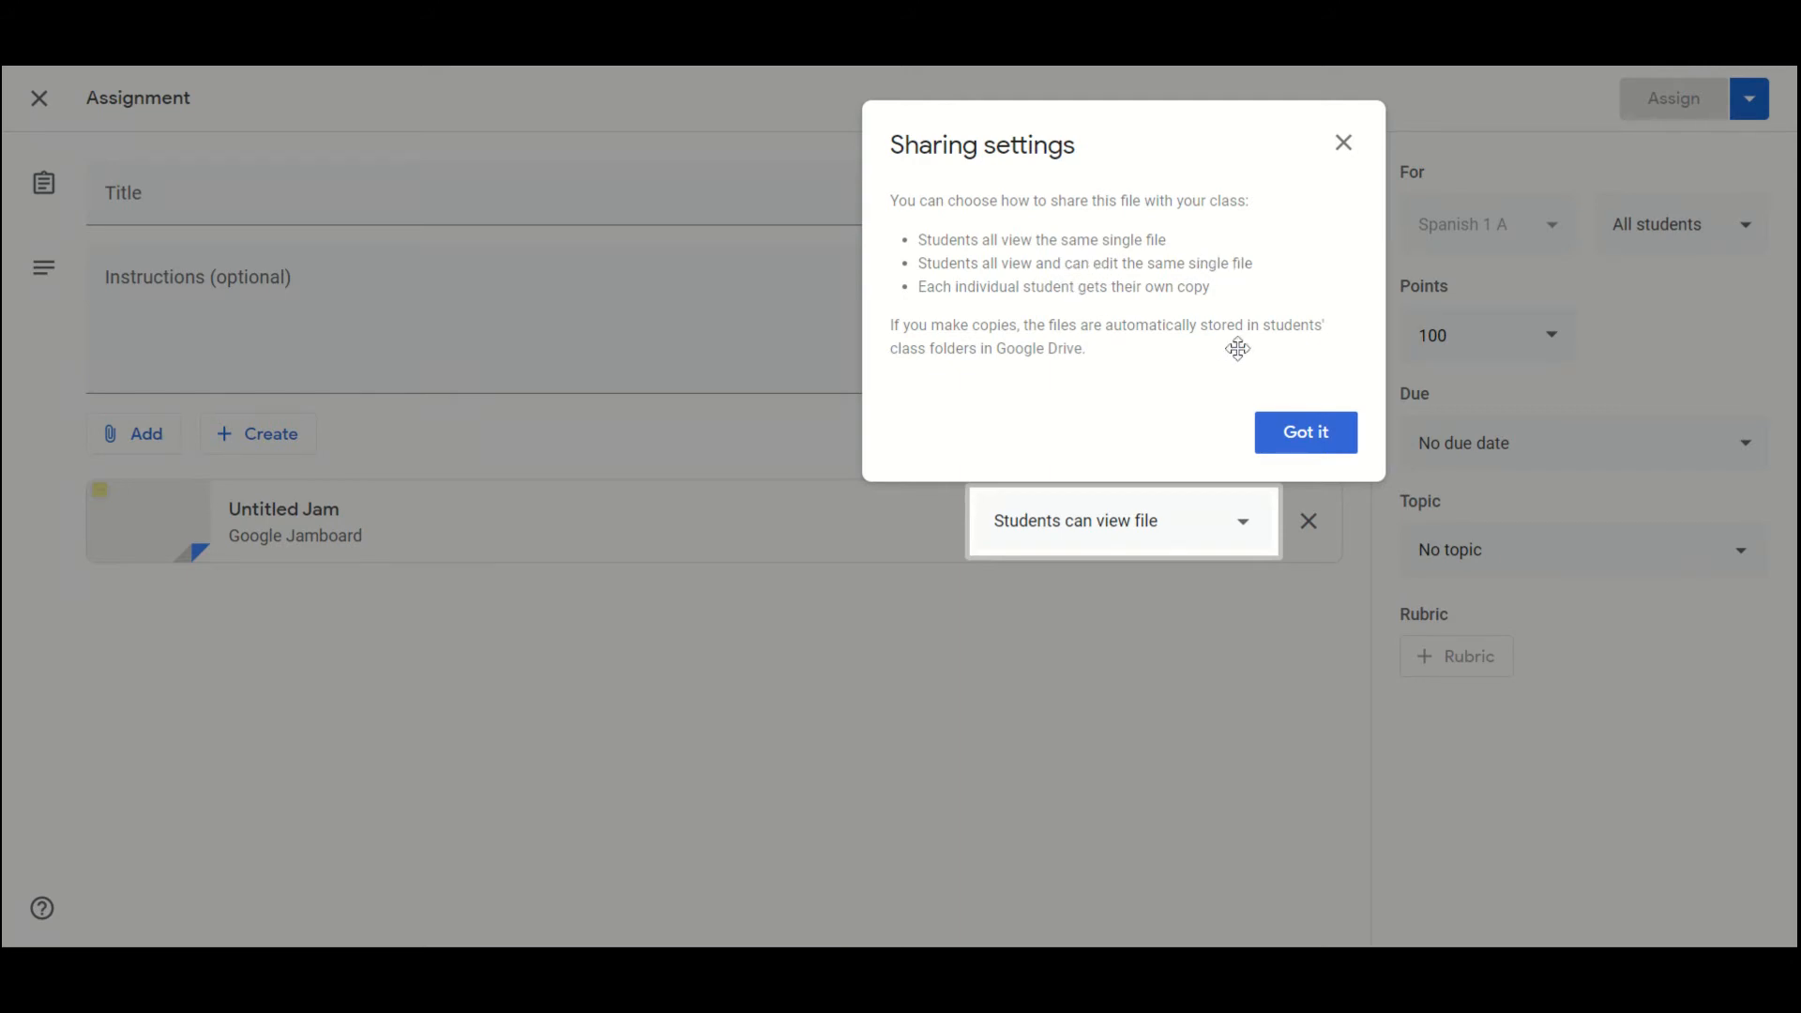
{"action": "left_click", "coordinate": [1288, 454]}
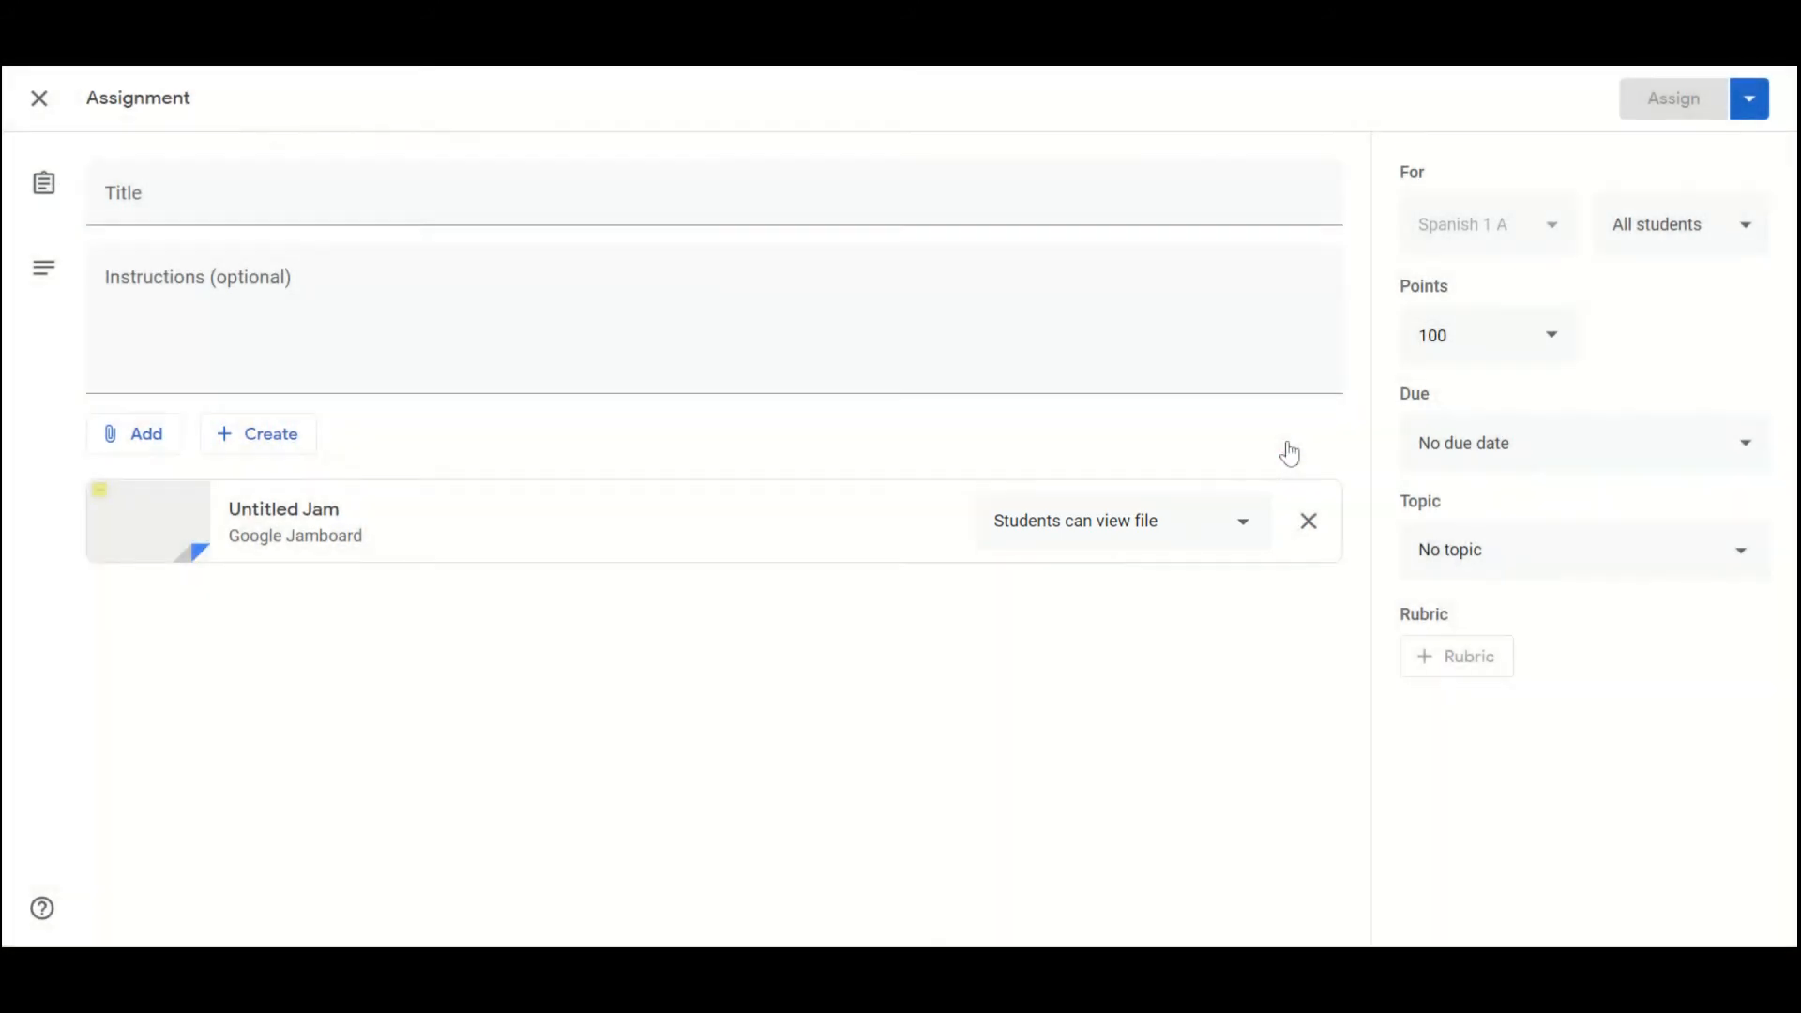
{"action": "left_click", "coordinate": [1243, 542]}
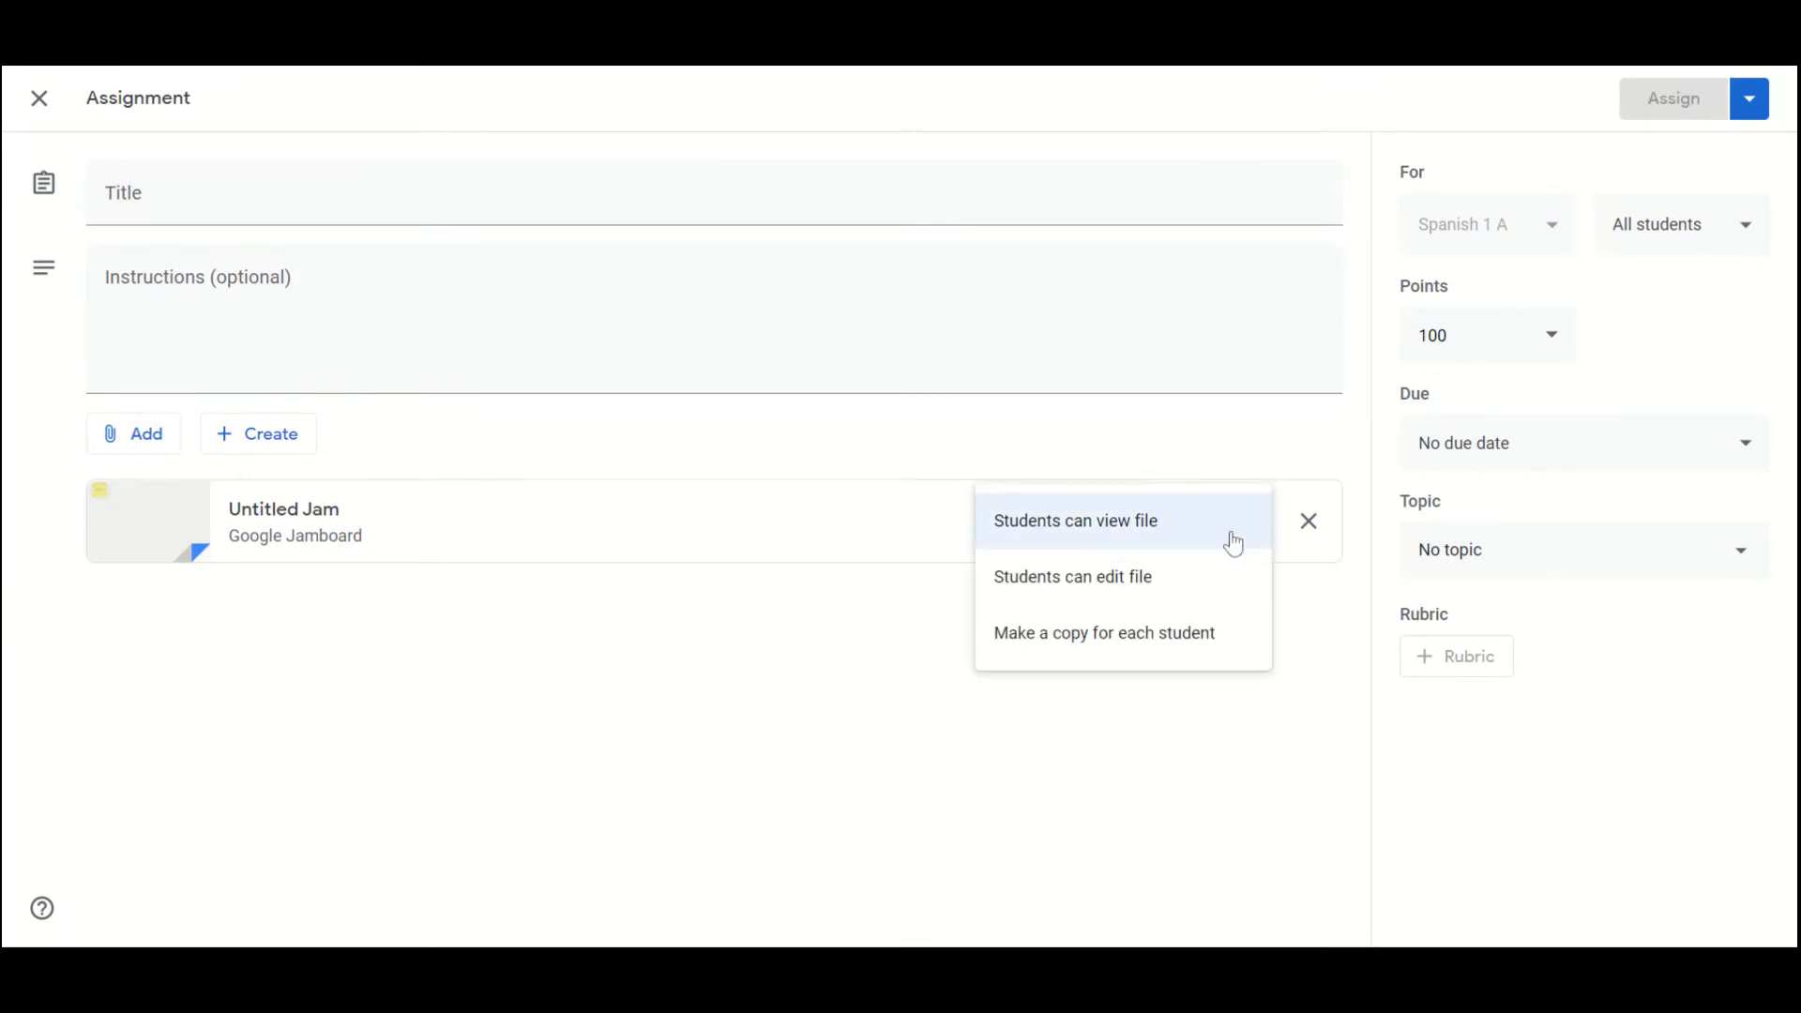
{"action": "left_click", "coordinate": [1097, 753]}
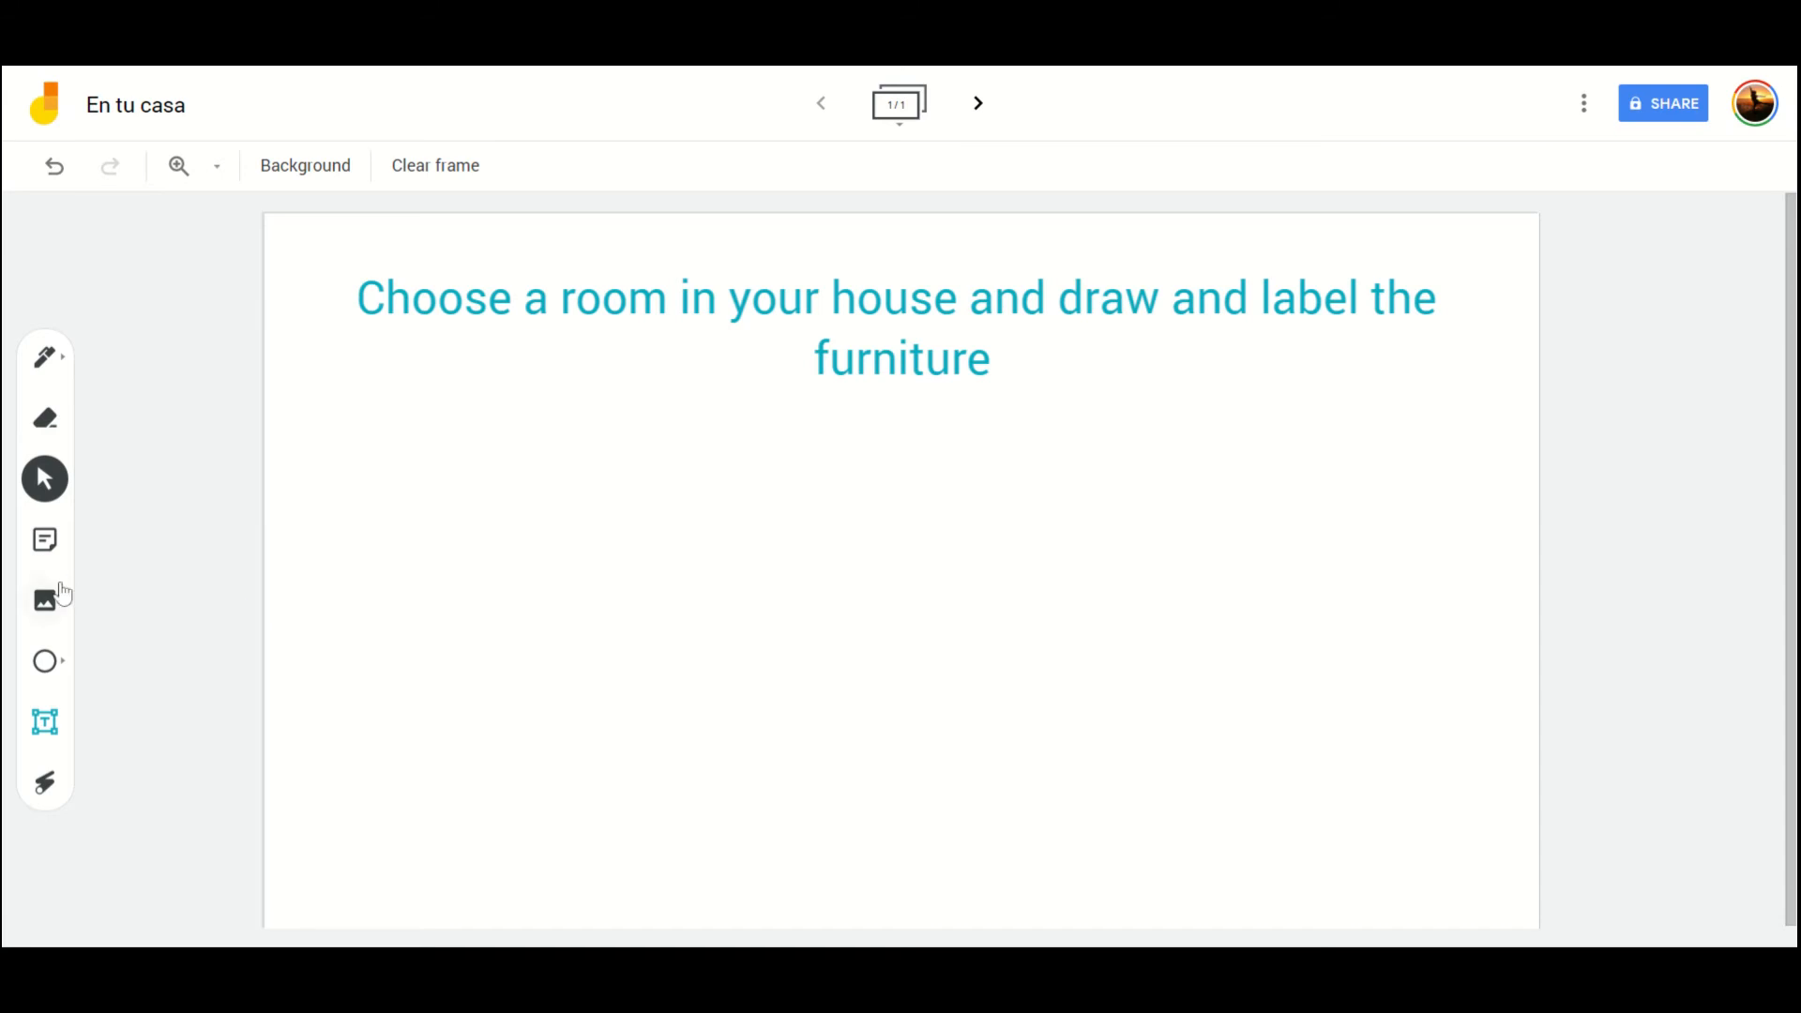
In the "En tu casa" Jamboard, insert the dark wooden chair from the "chair" image search and place it on the right of the frame.
{"action": "left_click", "coordinate": [45, 610]}
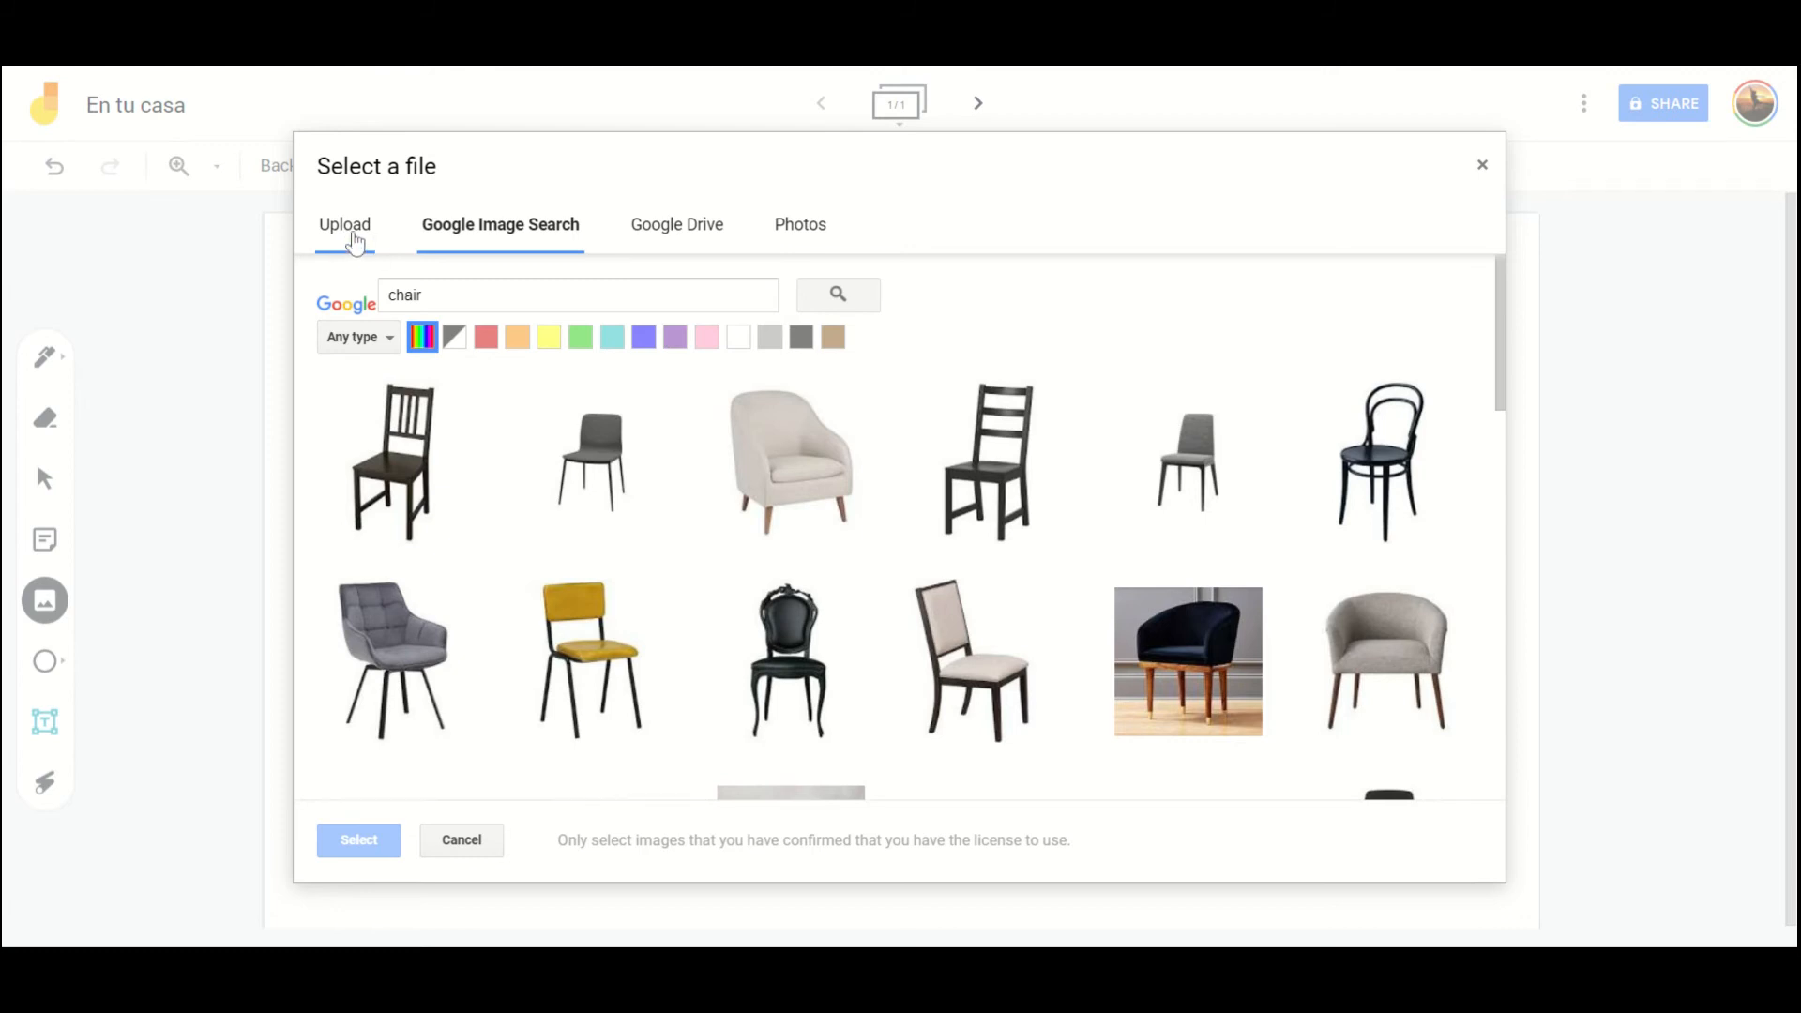
{"action": "left_click", "coordinate": [401, 441]}
{"action": "left_click", "coordinate": [380, 485]}
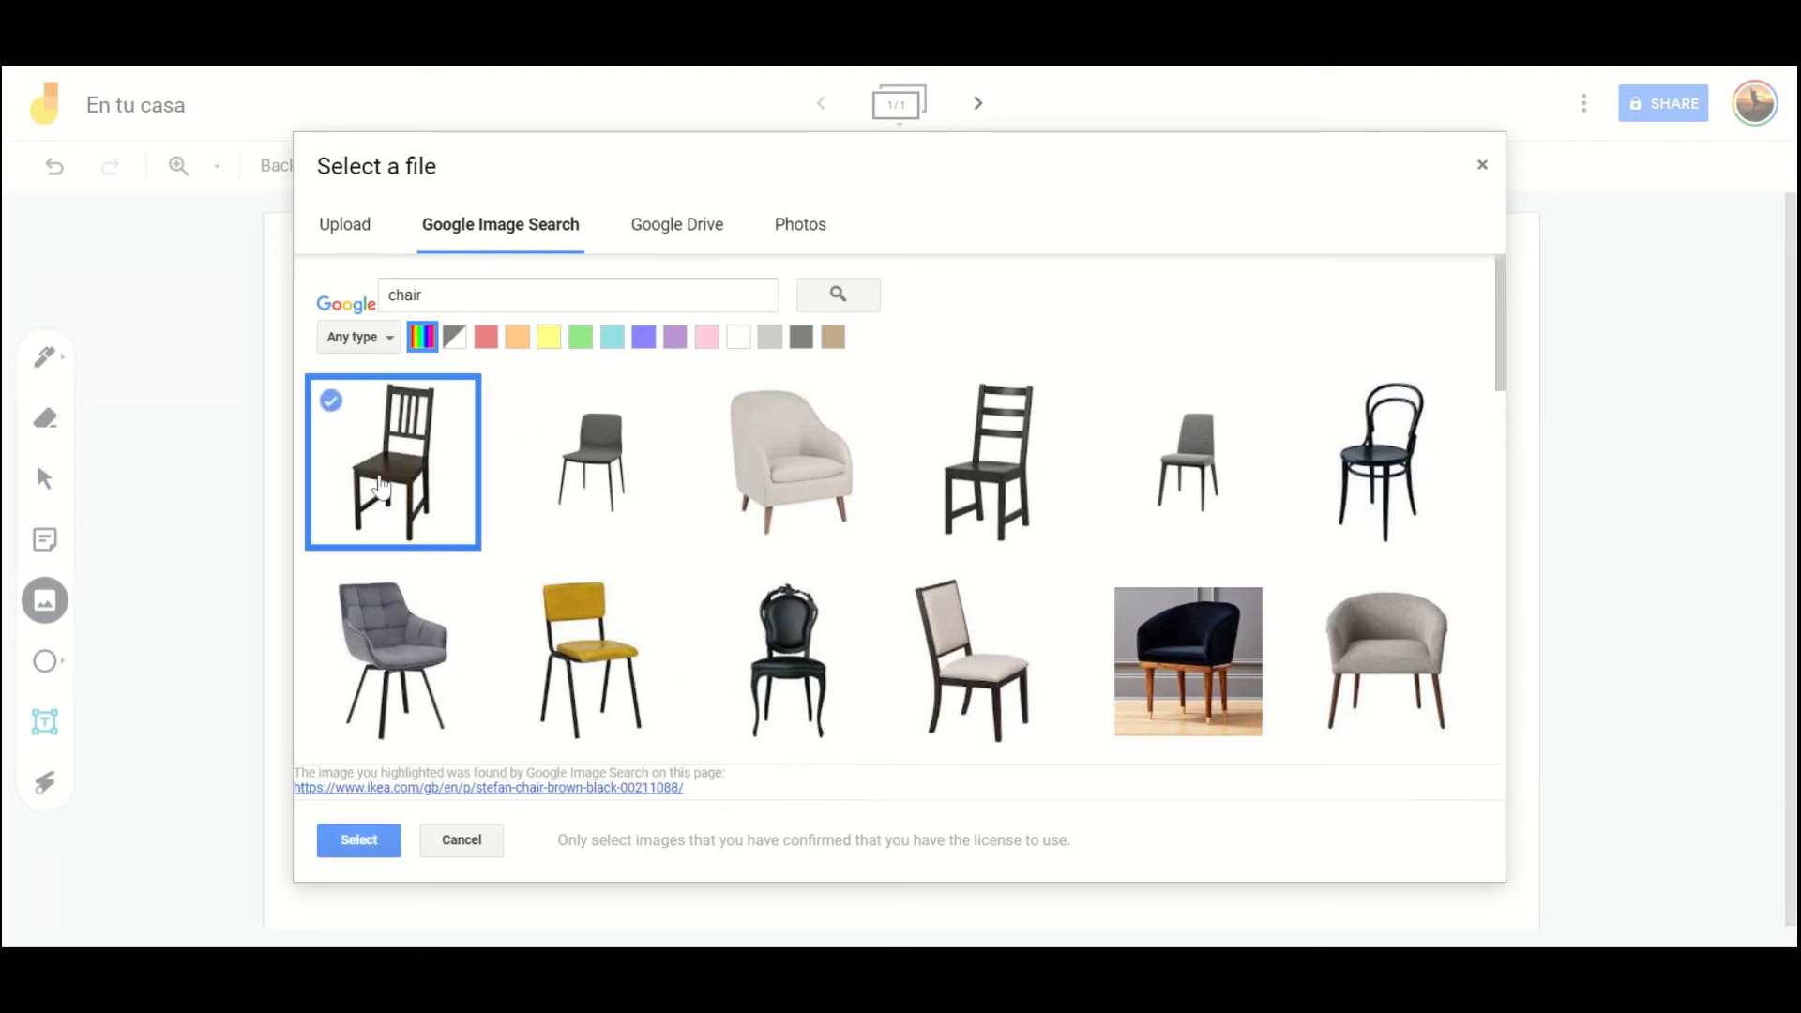
{"action": "left_click", "coordinate": [368, 846]}
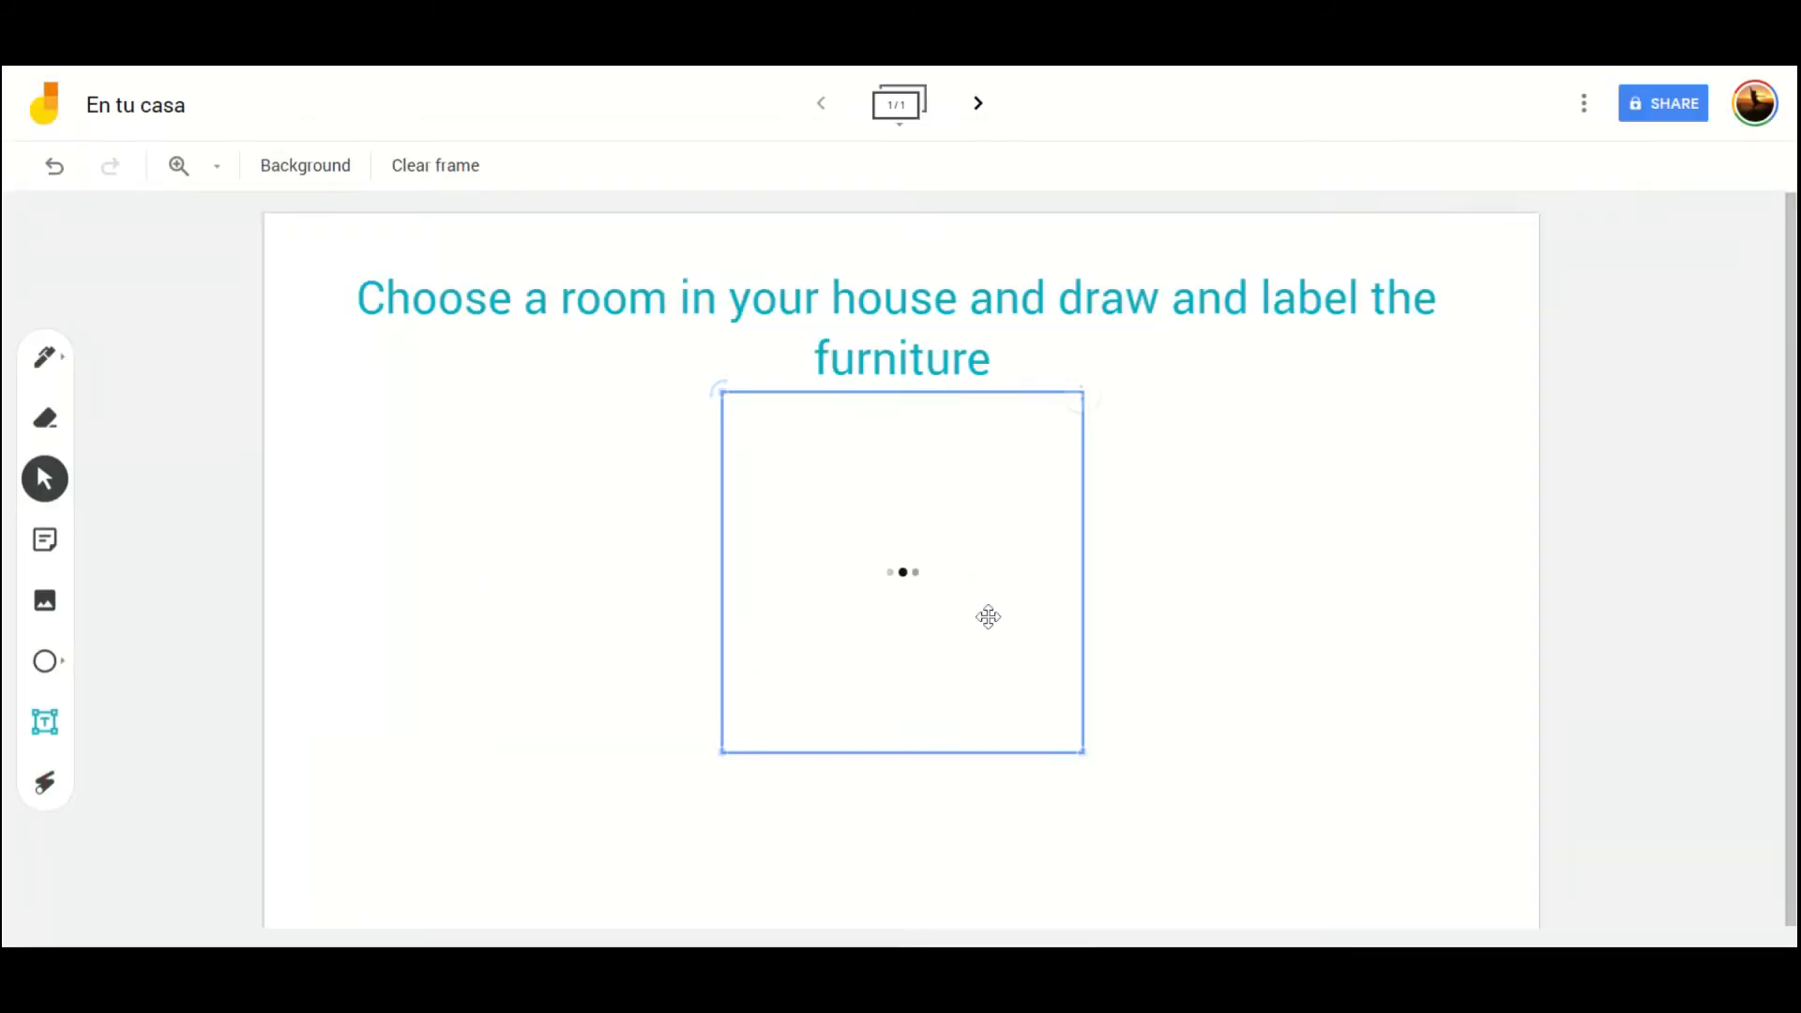
{"action": "left_click", "coordinate": [939, 564]}
{"action": "left_click_drag", "start_coordinate": [939, 563], "coordinate": [1319, 606]}
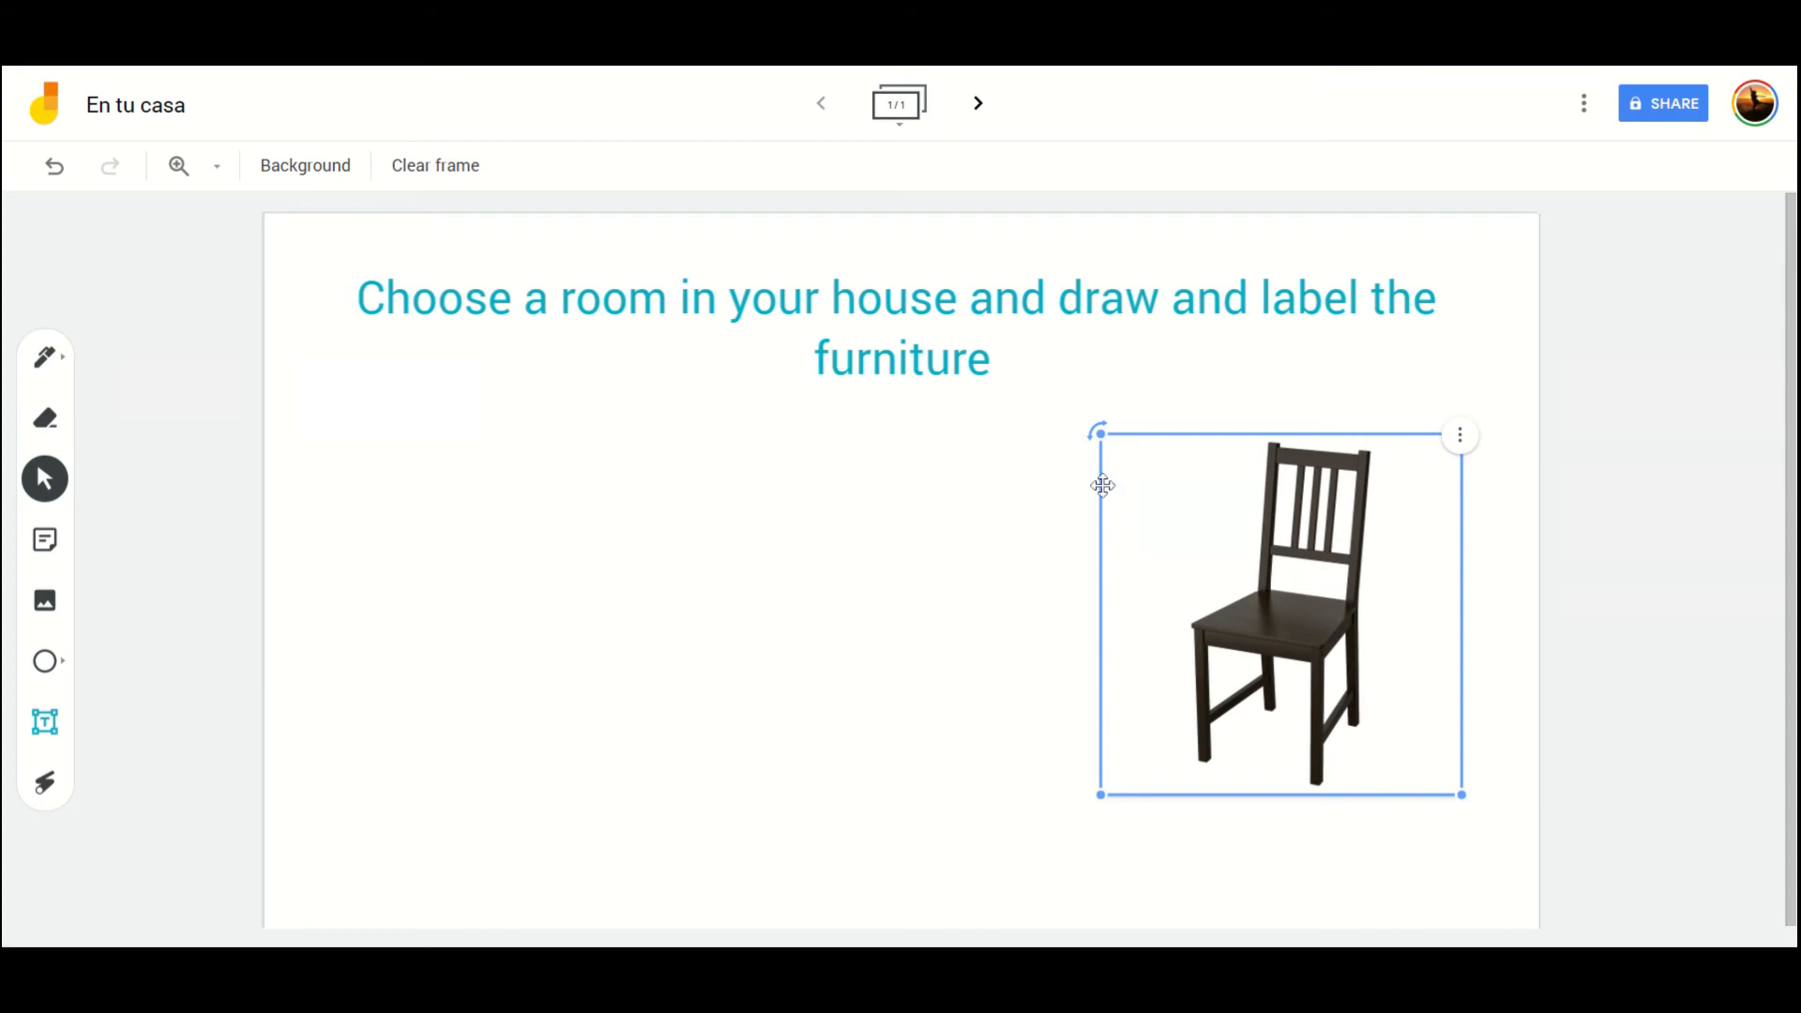
{"action": "left_click", "coordinate": [477, 681]}
Search Google images for "table", insert the round dark table and move it within the frame.
{"action": "left_click", "coordinate": [43, 601]}
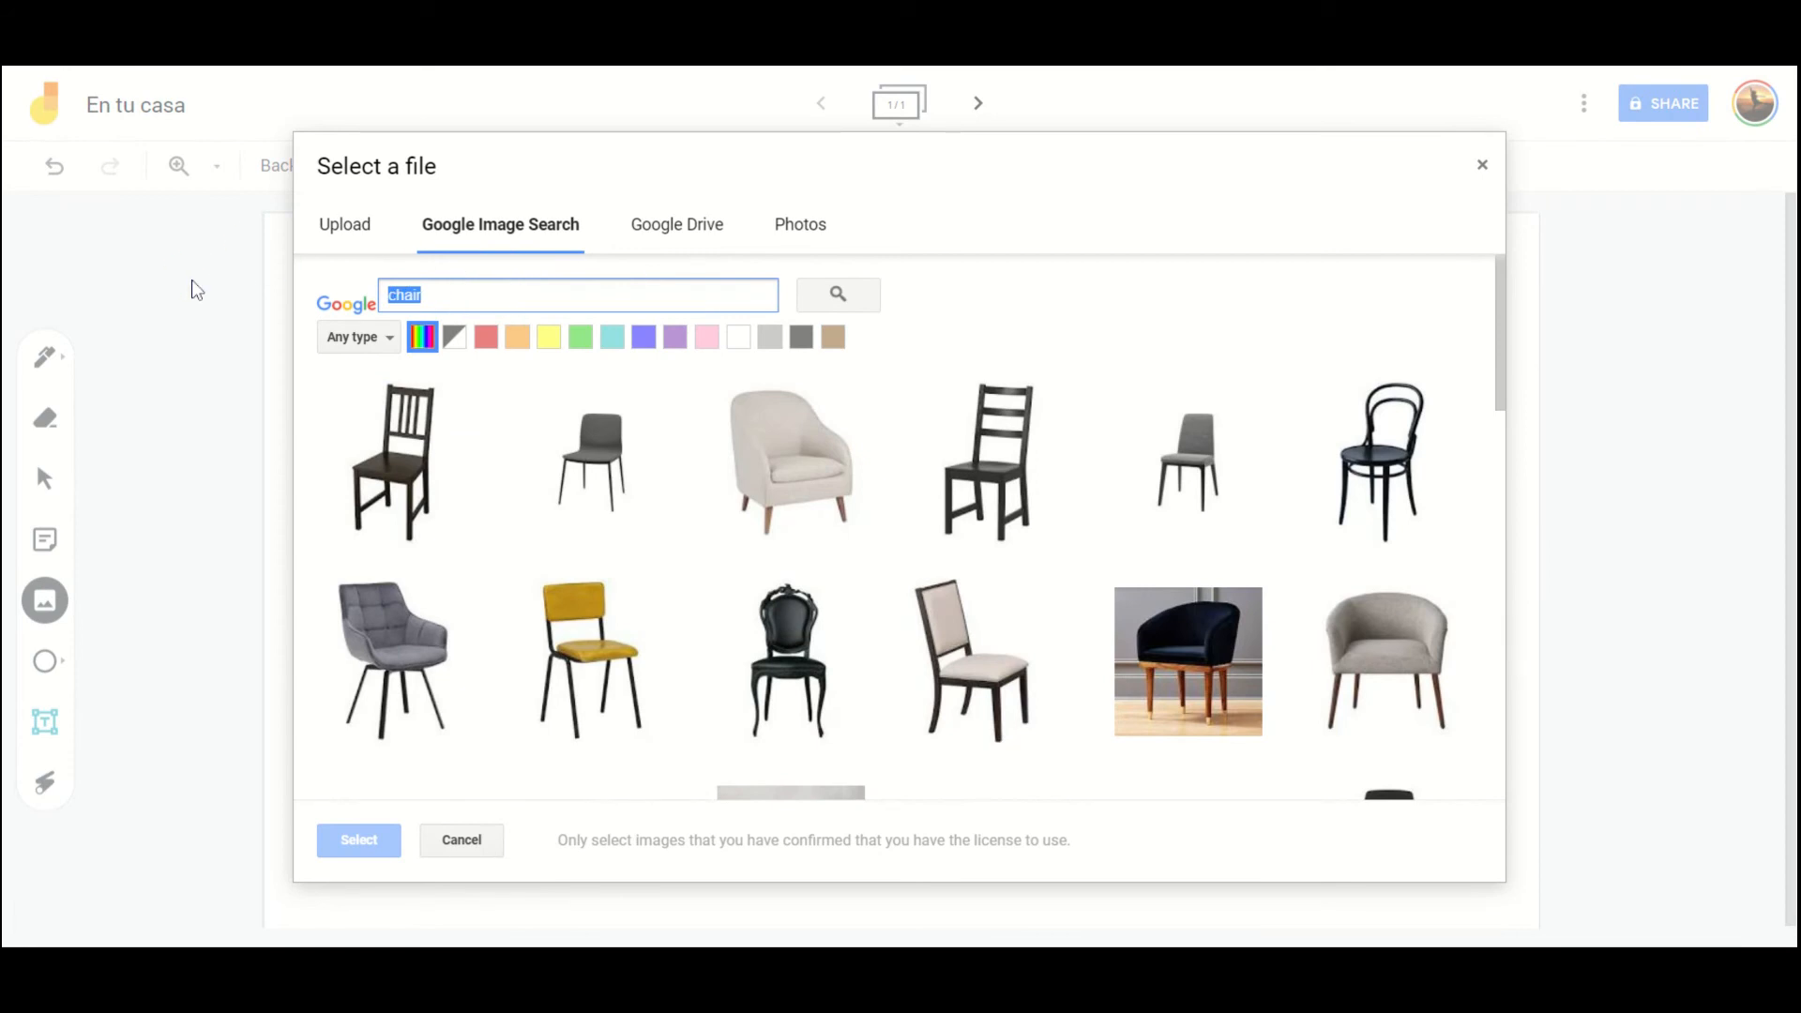
{"action": "type", "text": "table"}
{"action": "key", "text": "Return"}
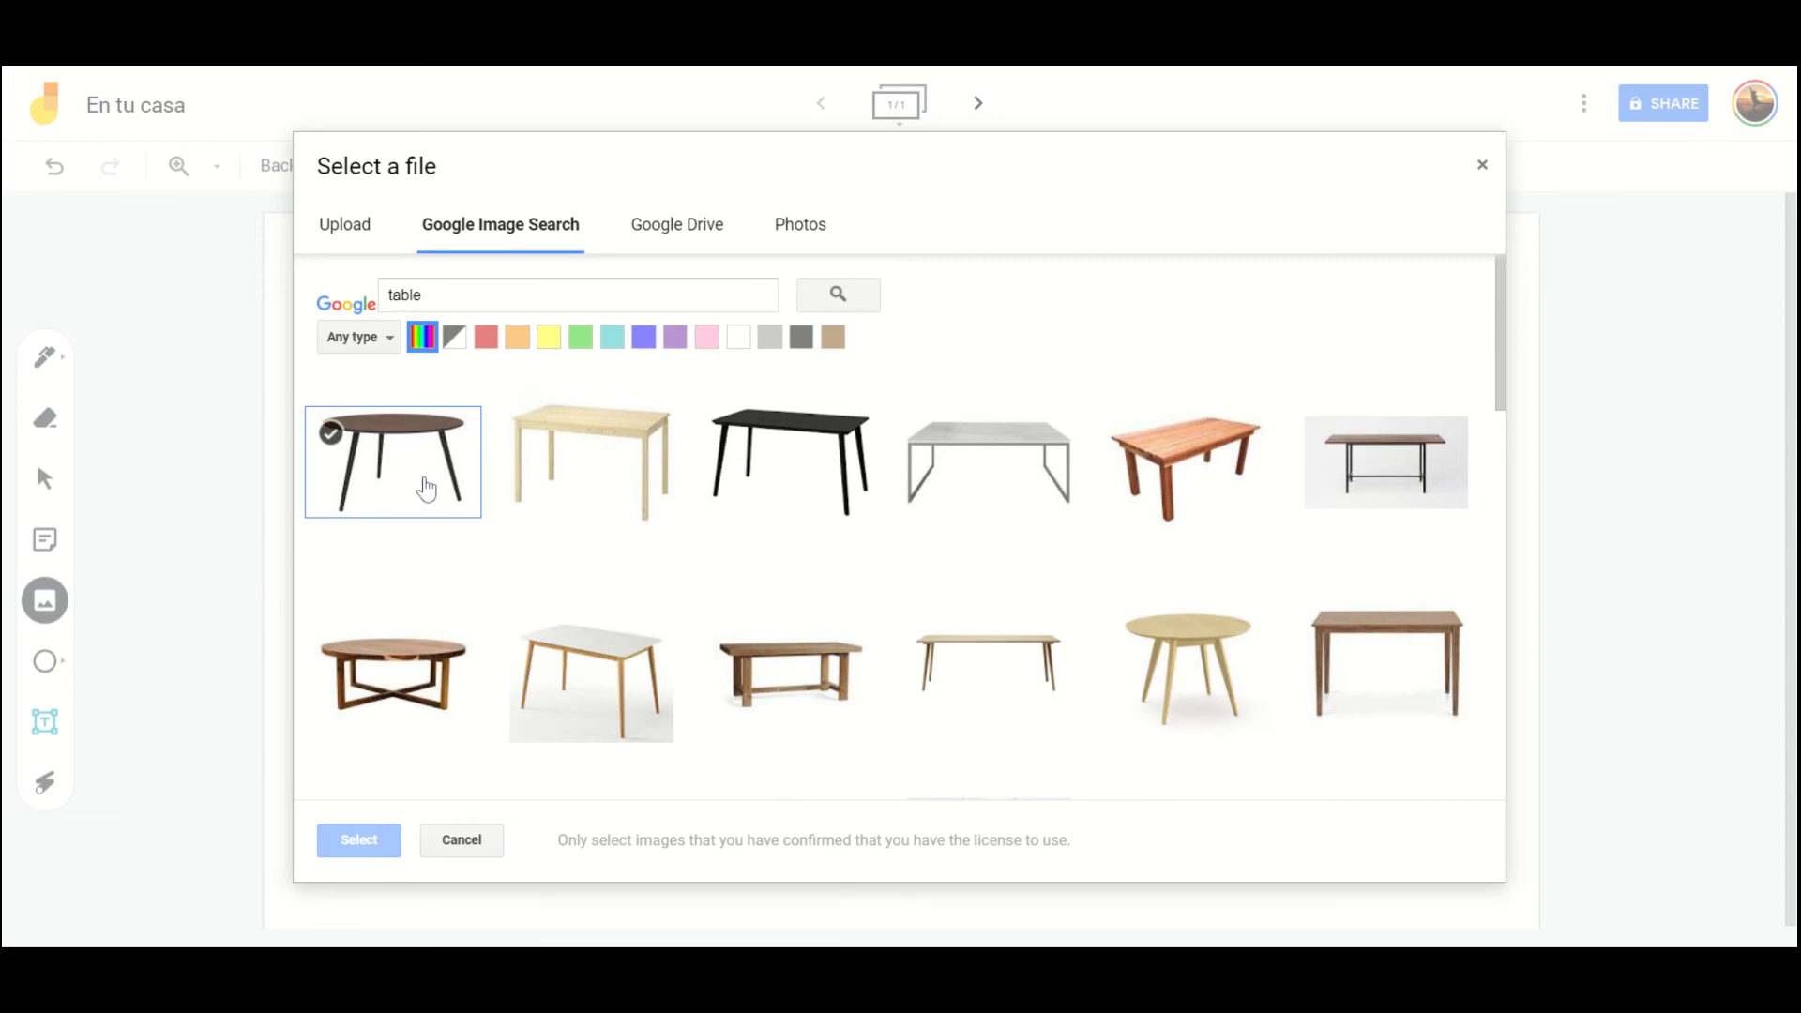
{"action": "left_click", "coordinate": [425, 487]}
{"action": "left_click", "coordinate": [359, 840]}
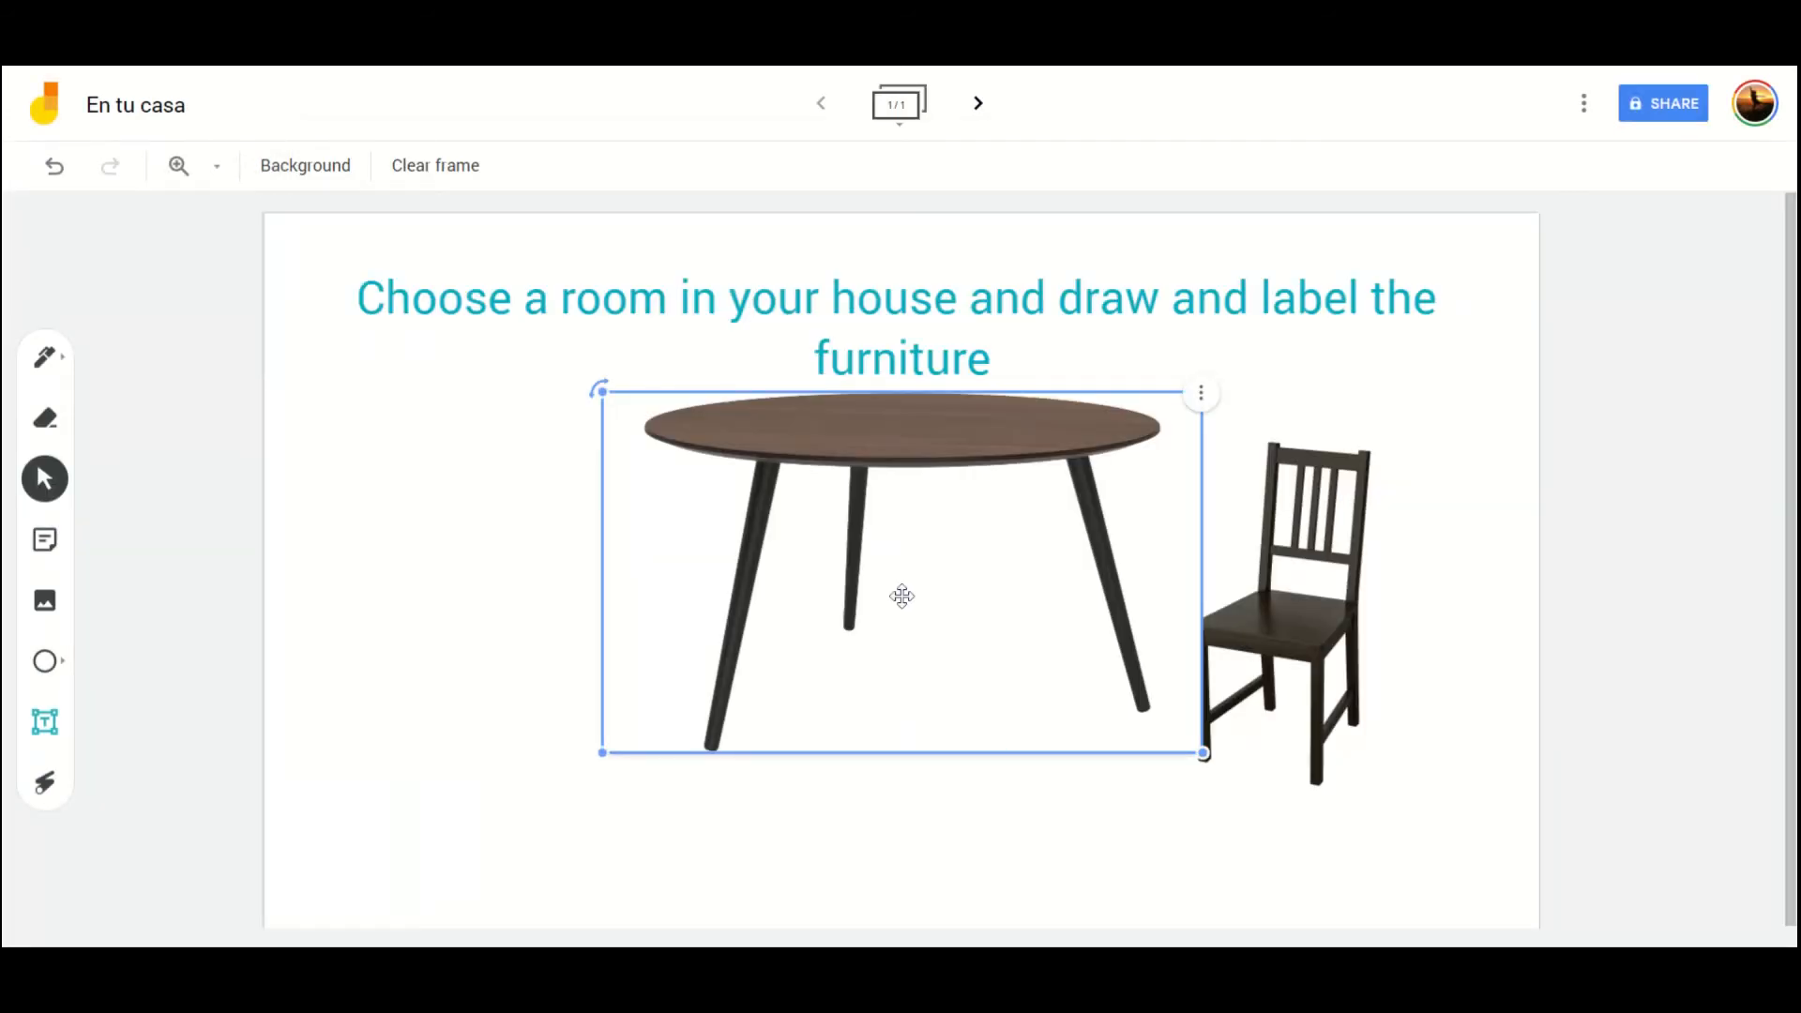
{"action": "left_click_drag", "start_coordinate": [910, 452], "coordinate": [1010, 564]}
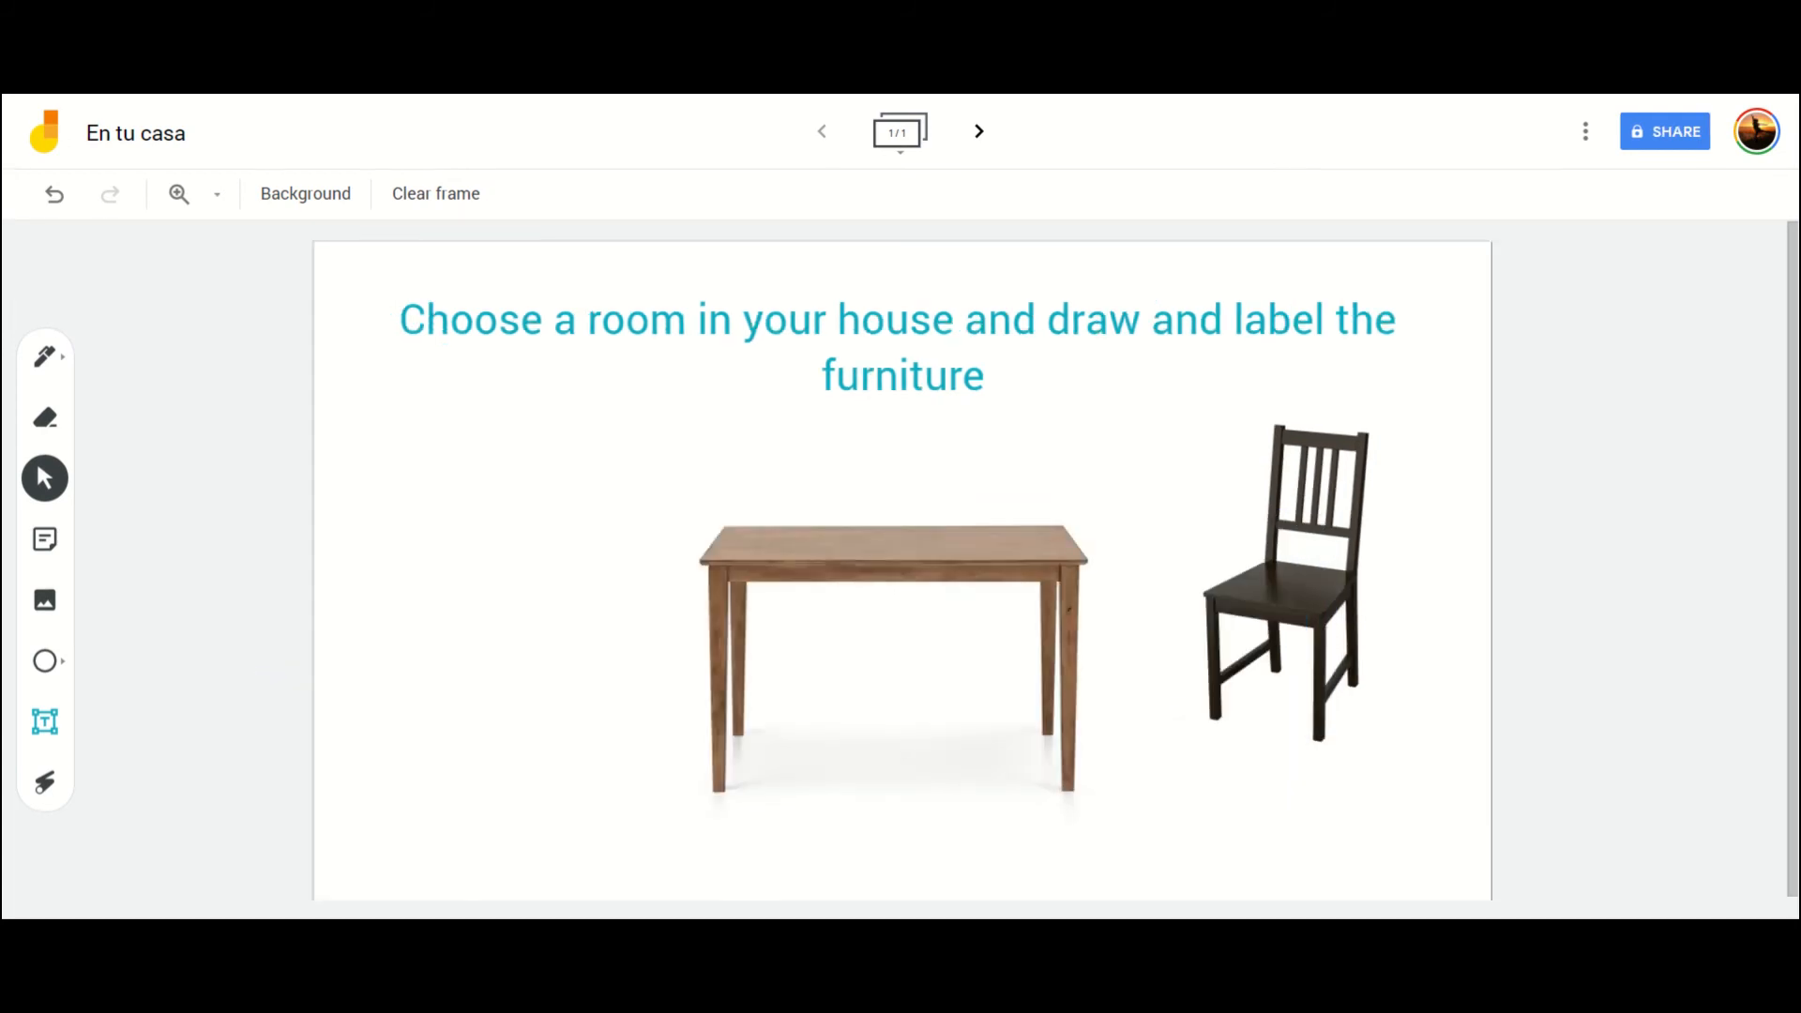
Search Google images for "window", insert the beige-framed window with a garden view and place it left of the table.
{"action": "left_click", "coordinate": [54, 605]}
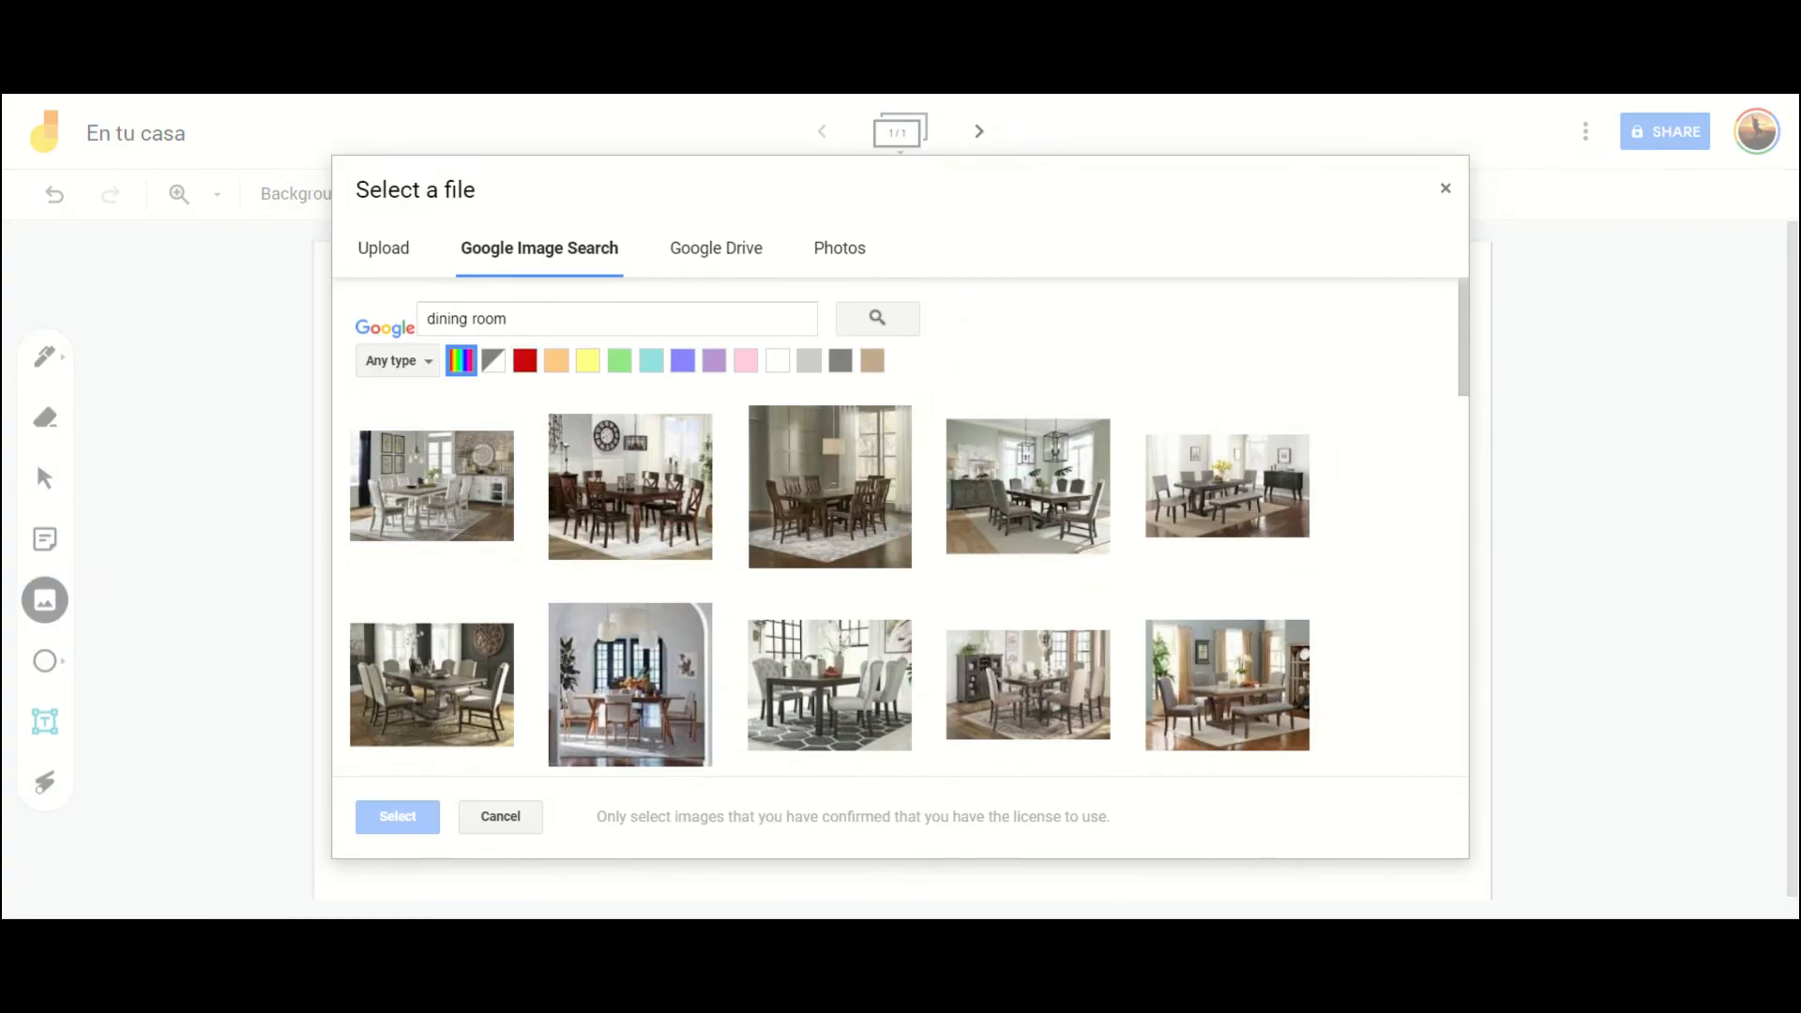
{"action": "left_click_drag", "start_coordinate": [638, 326], "coordinate": [70, 348]}
{"action": "key", "text": "BackSpace"}
{"action": "type", "text": "indow"}
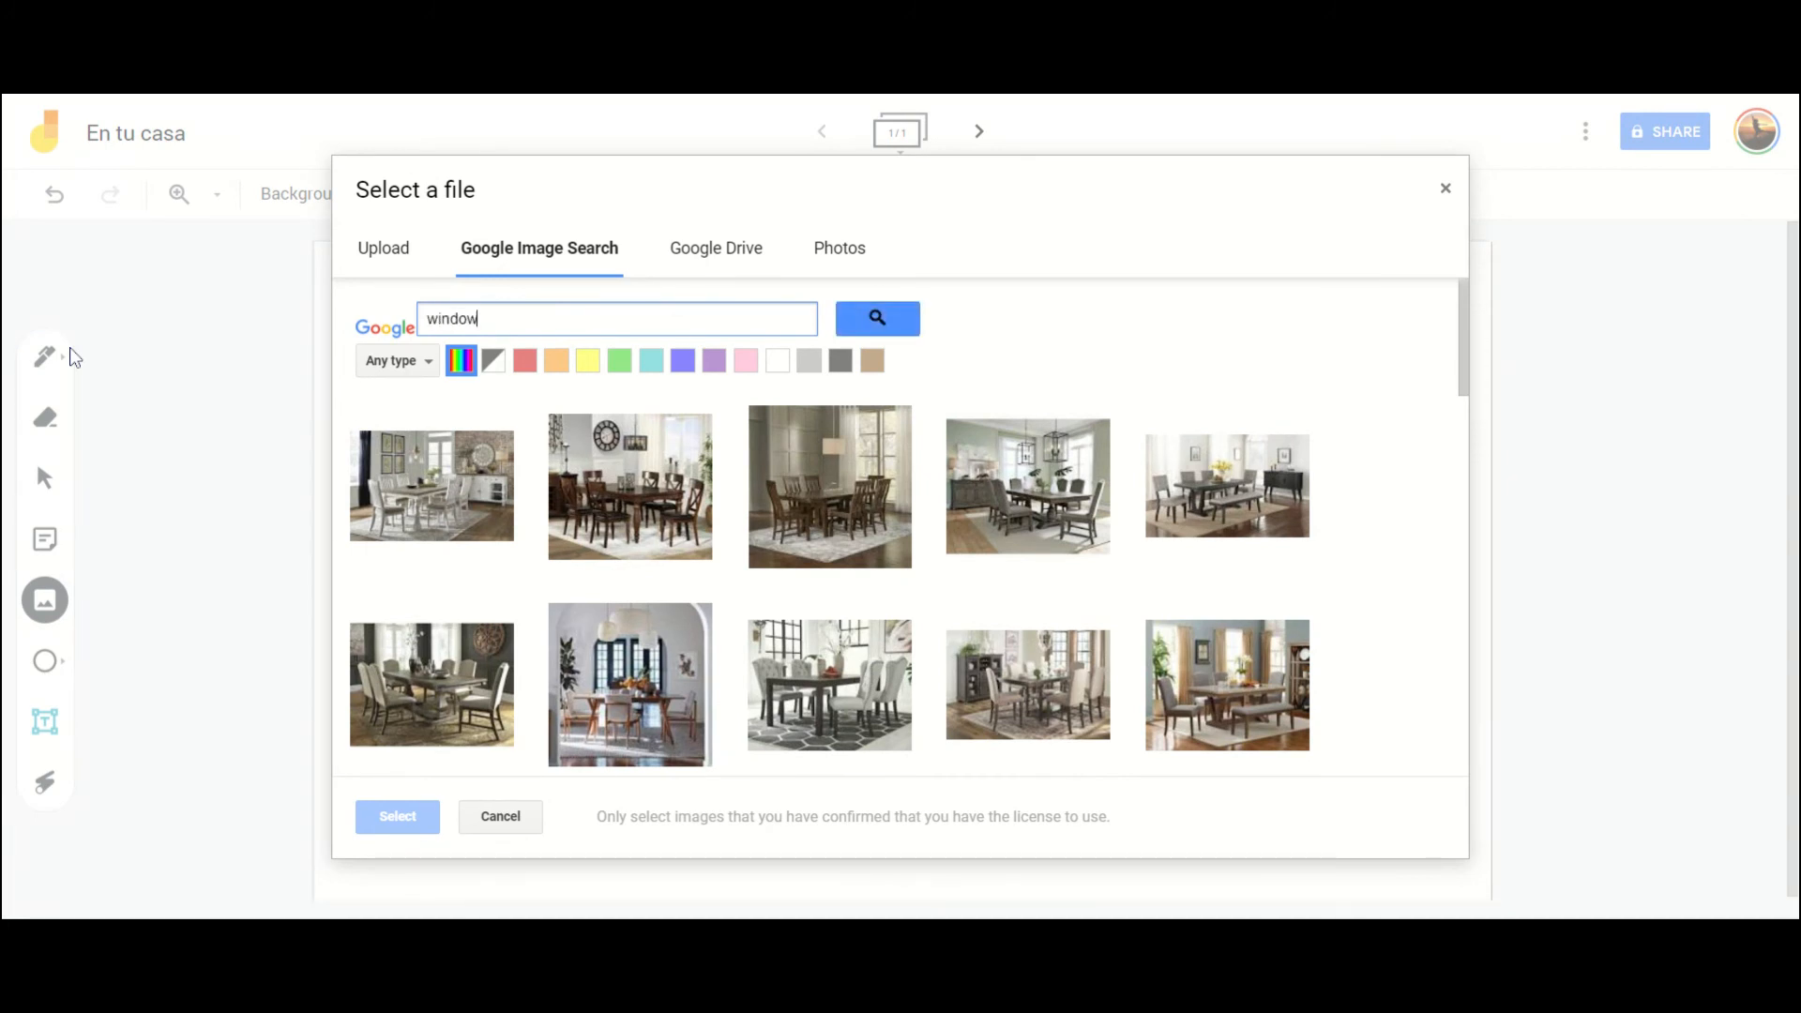
{"action": "key", "text": "Return"}
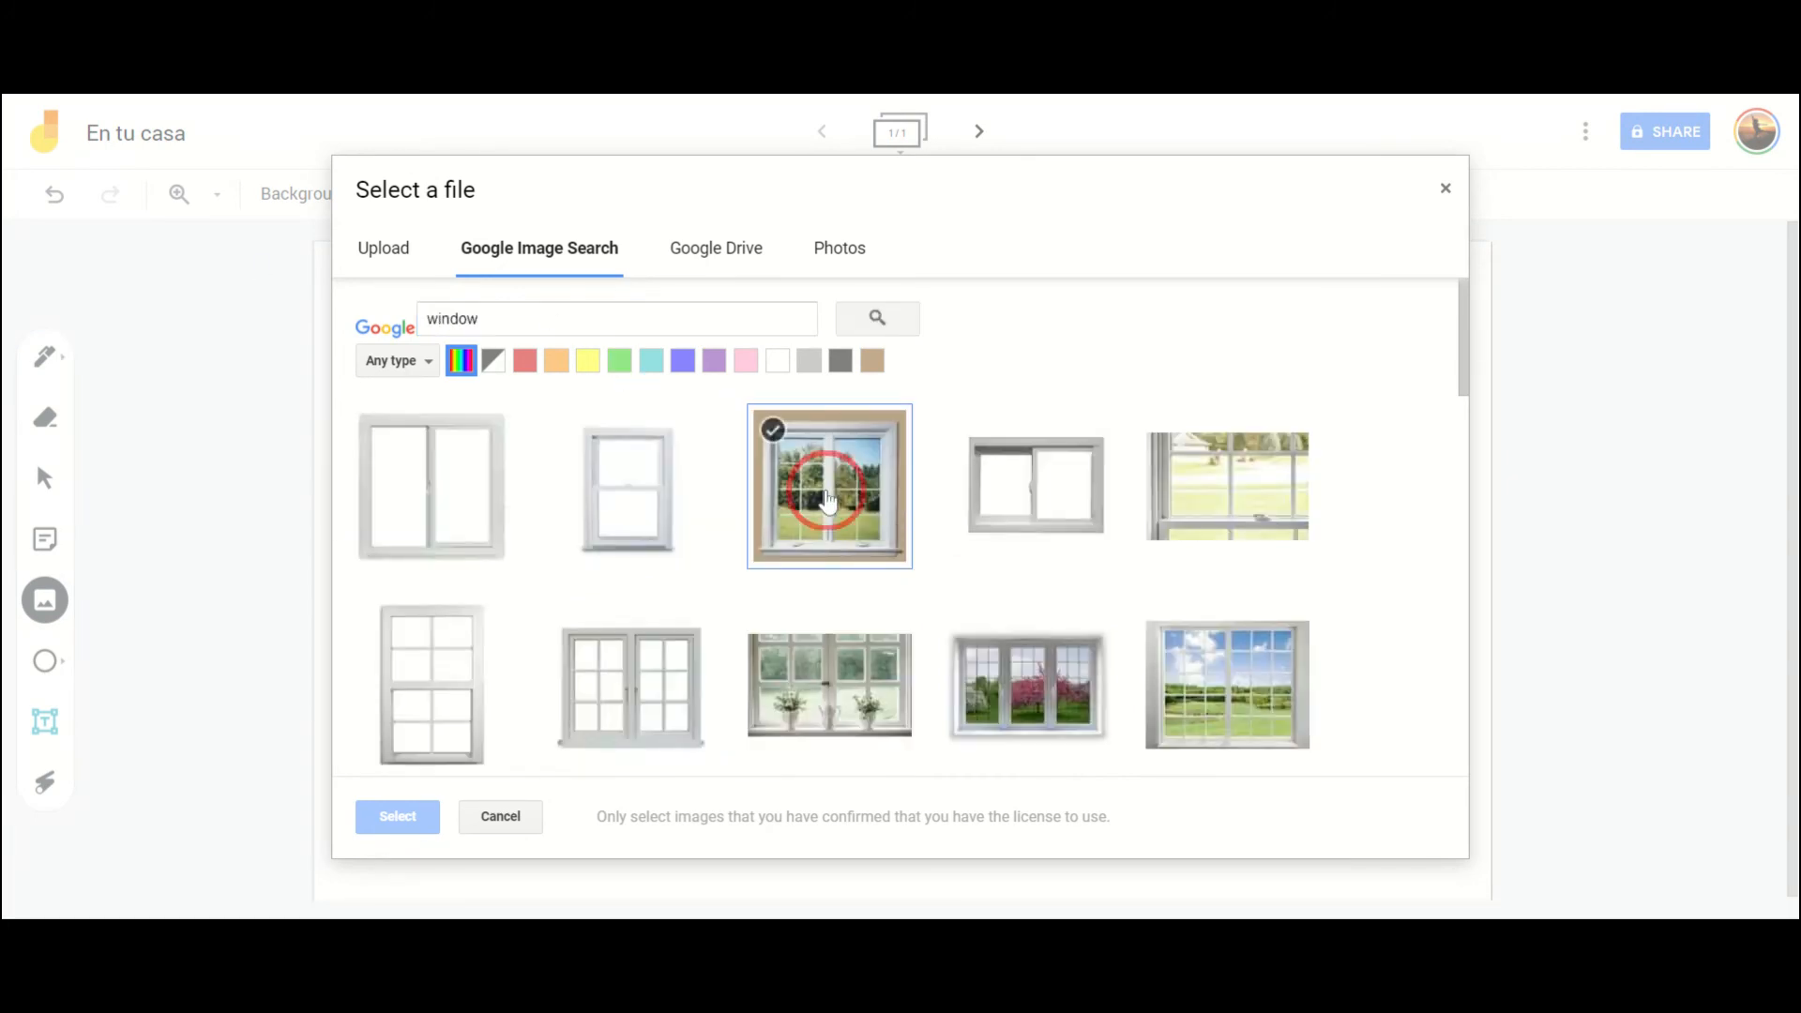
{"action": "left_click", "coordinate": [816, 469]}
{"action": "left_click", "coordinate": [414, 817]}
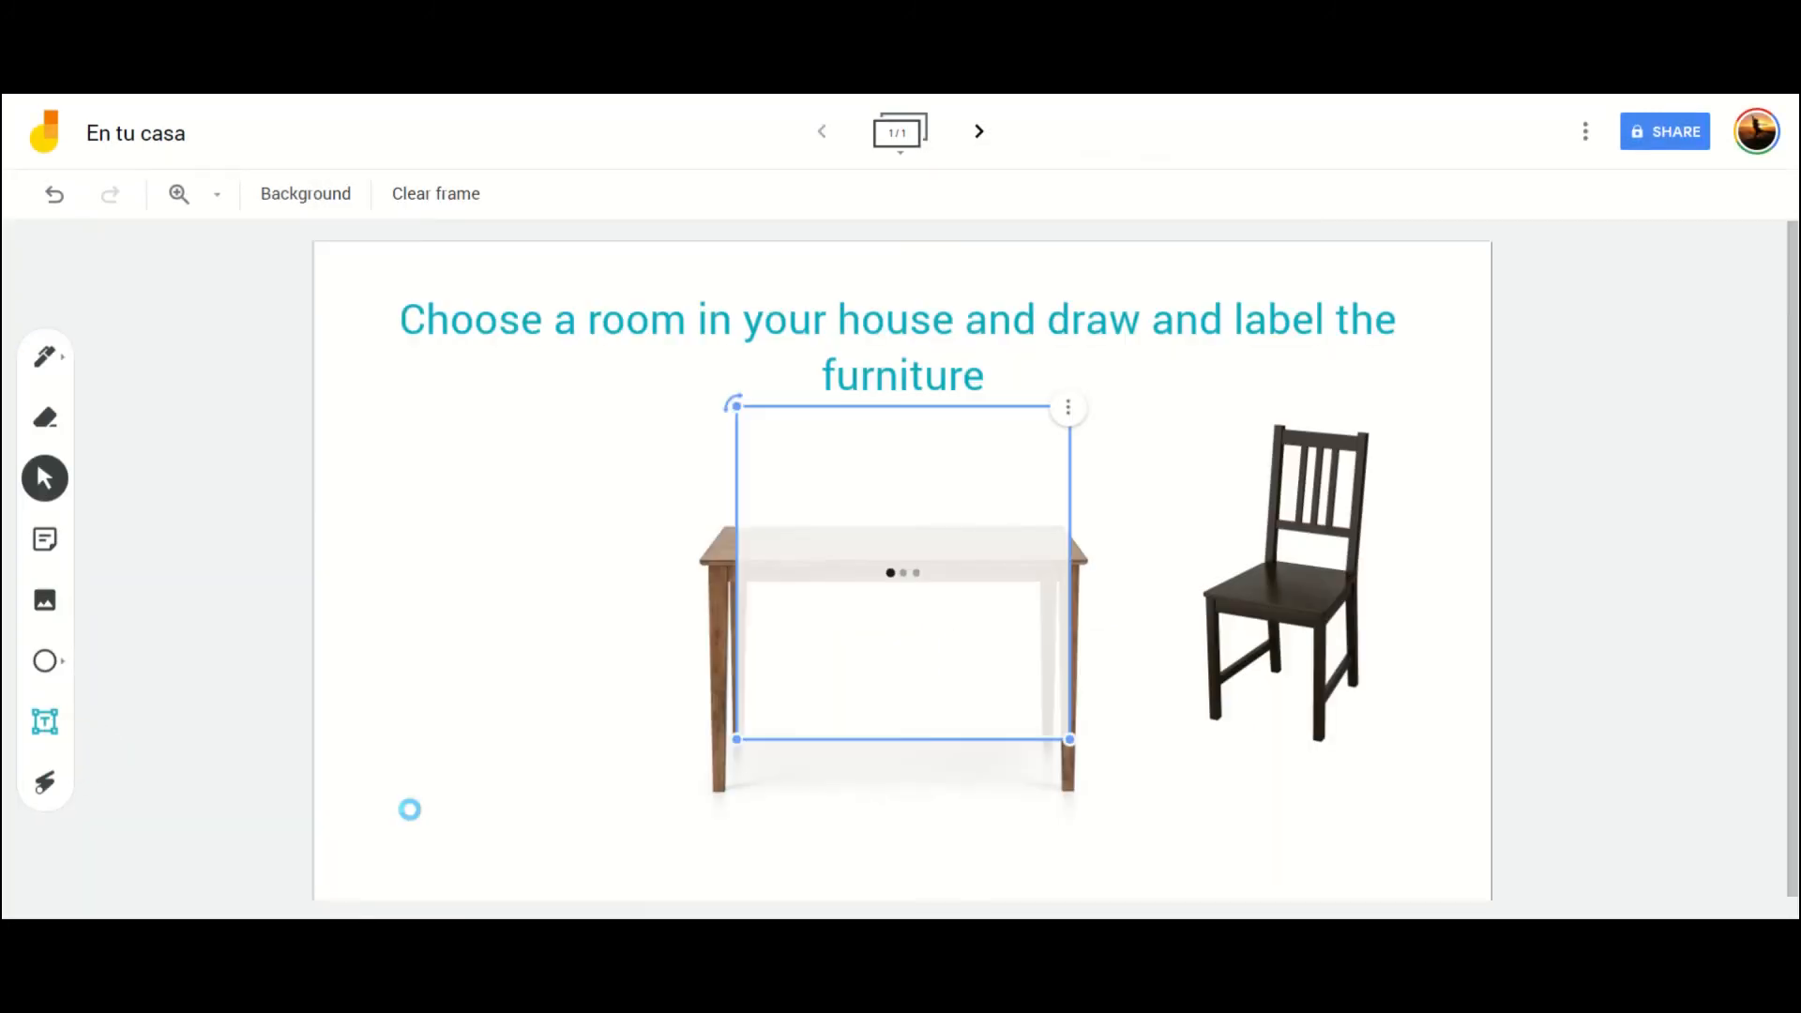
{"action": "left_click_drag", "start_coordinate": [866, 483], "coordinate": [457, 464]}
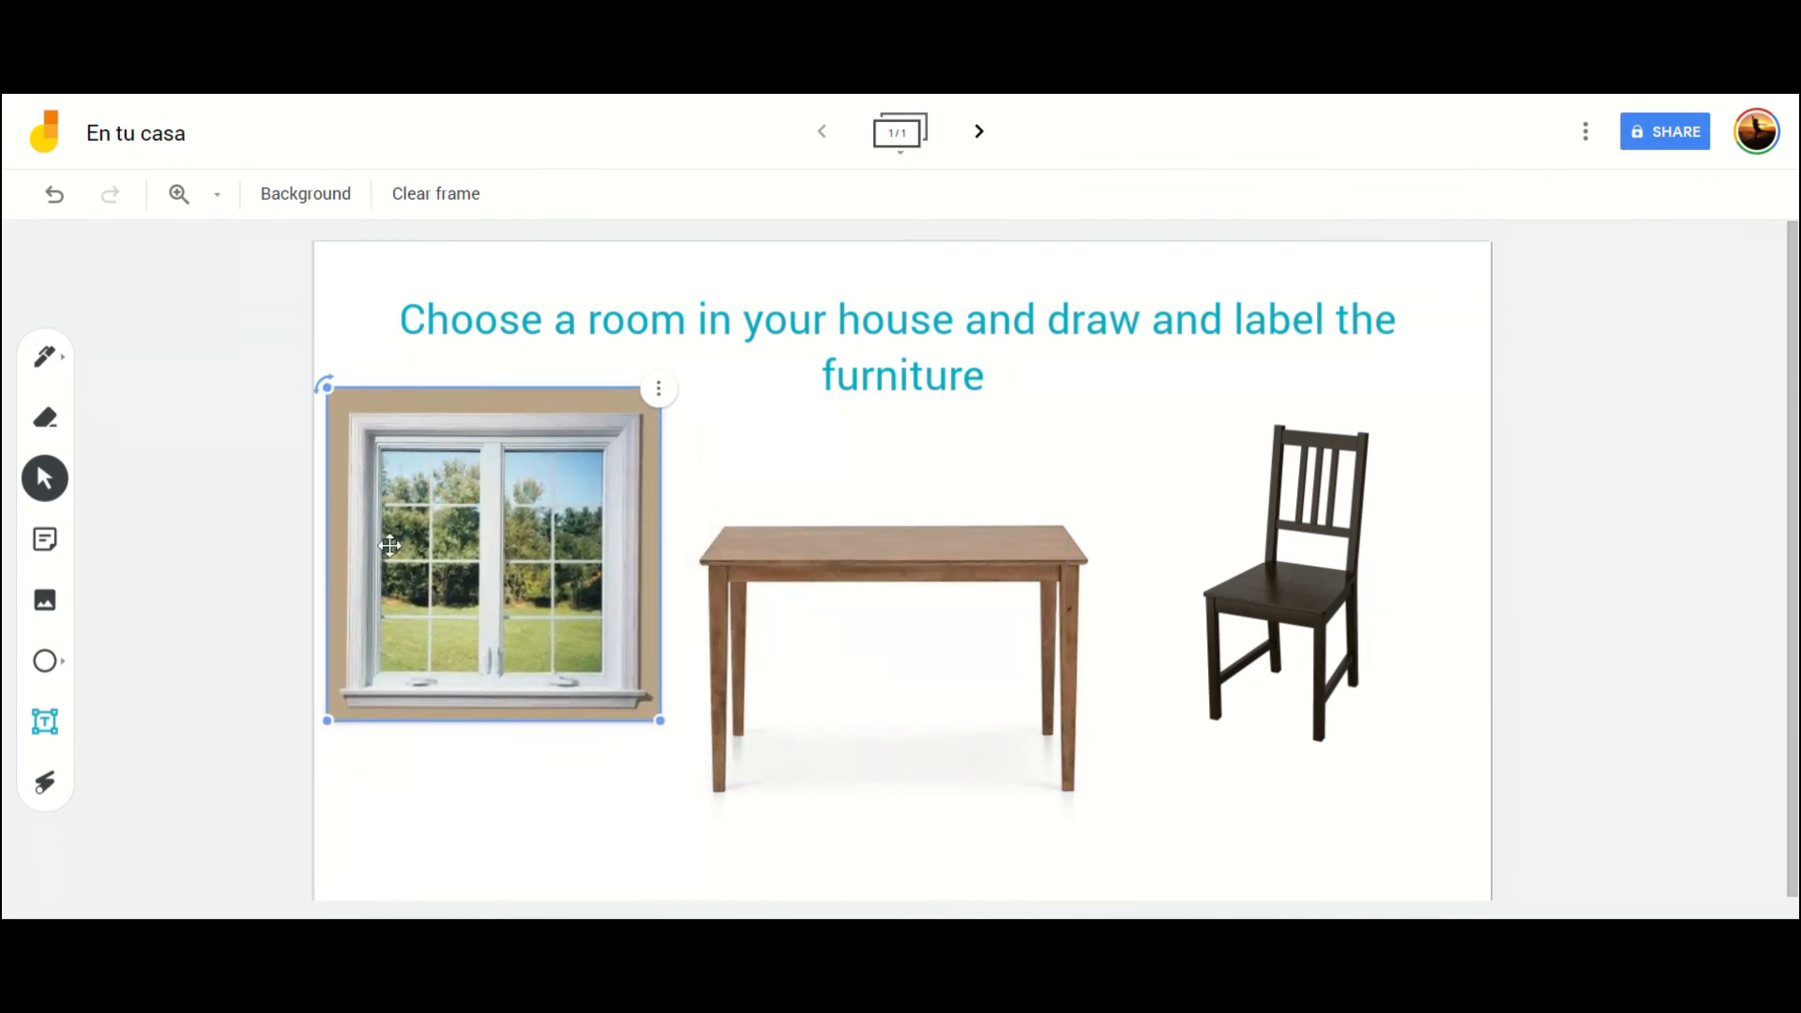
Start a text box for labelling the furniture pictures.
{"action": "left_click", "coordinate": [45, 721]}
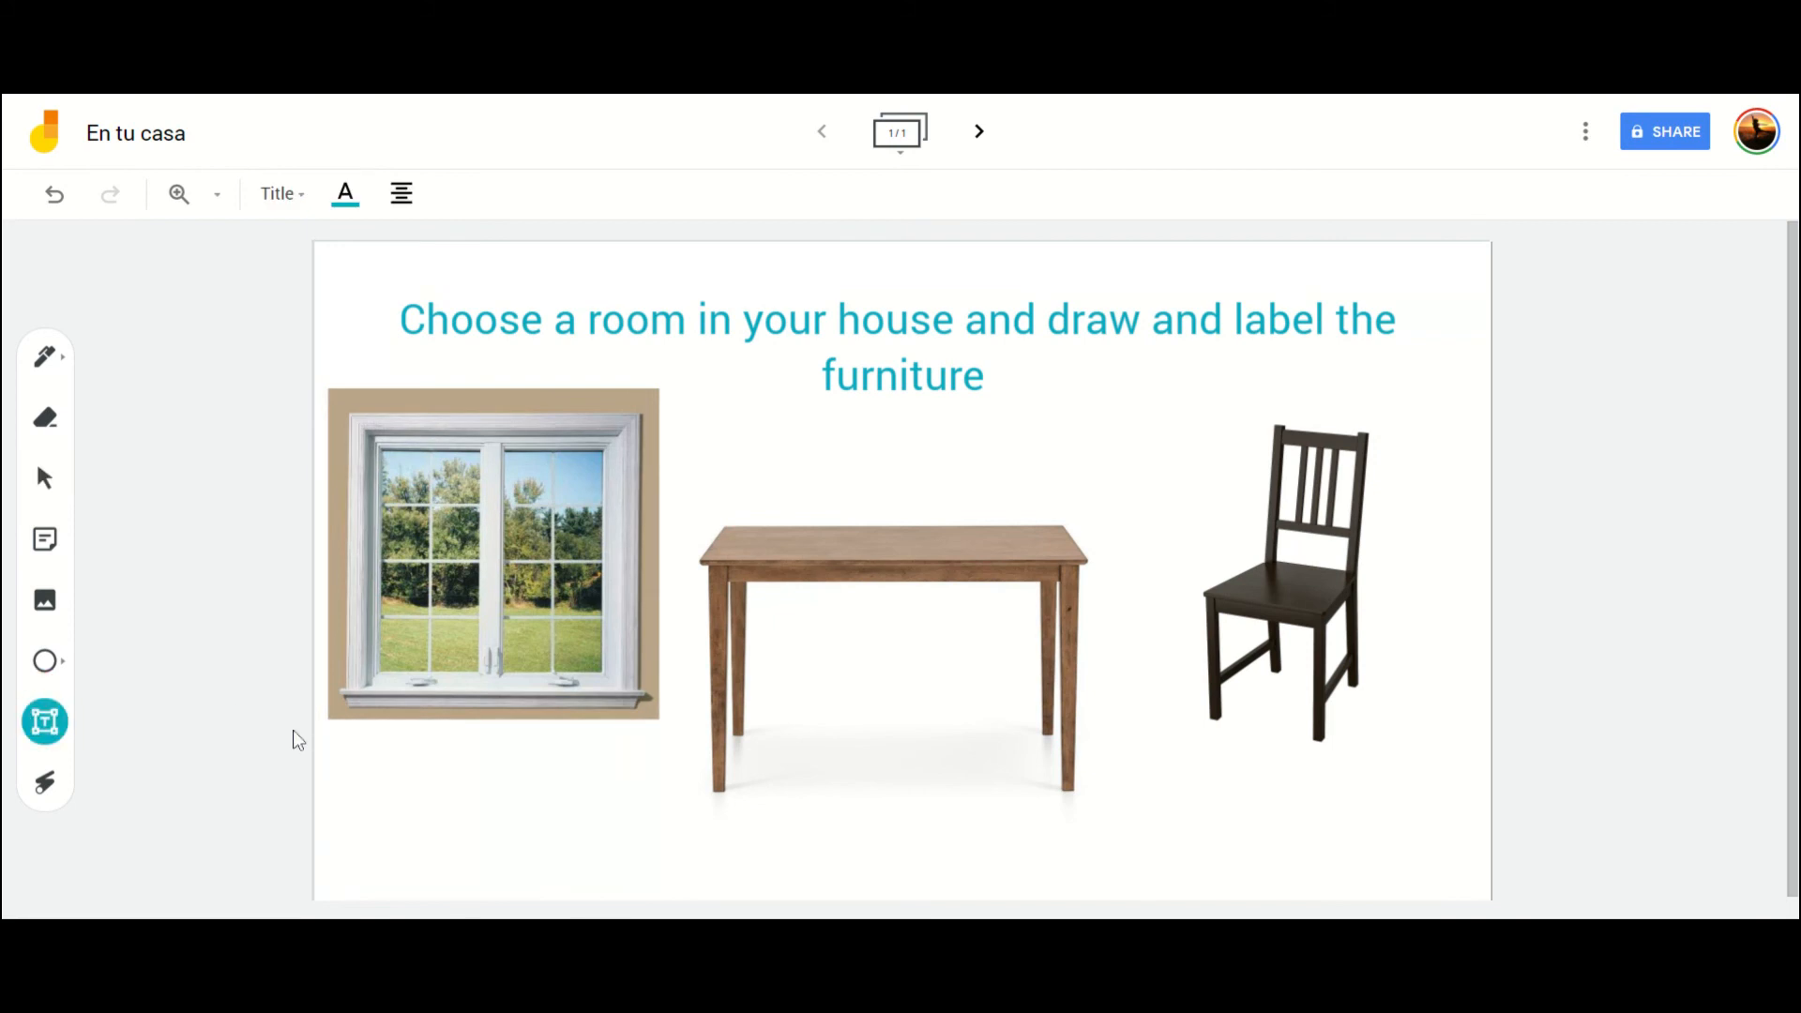